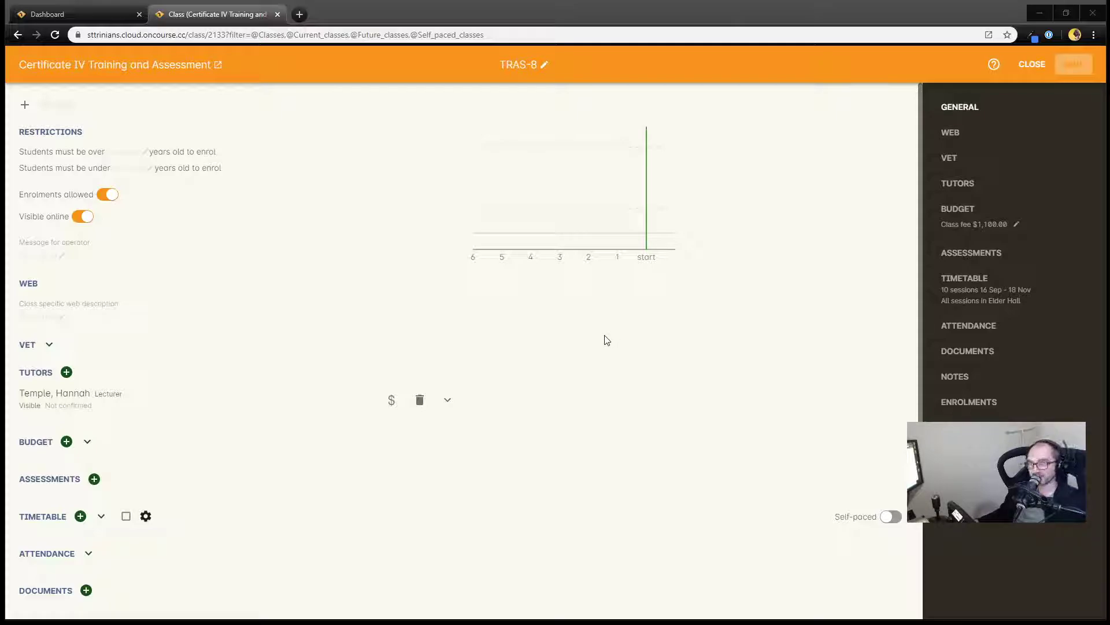
# Review the class page and expand the timetable to examine its scheduled sessions
pyautogui.scroll(-1, 602, 342)
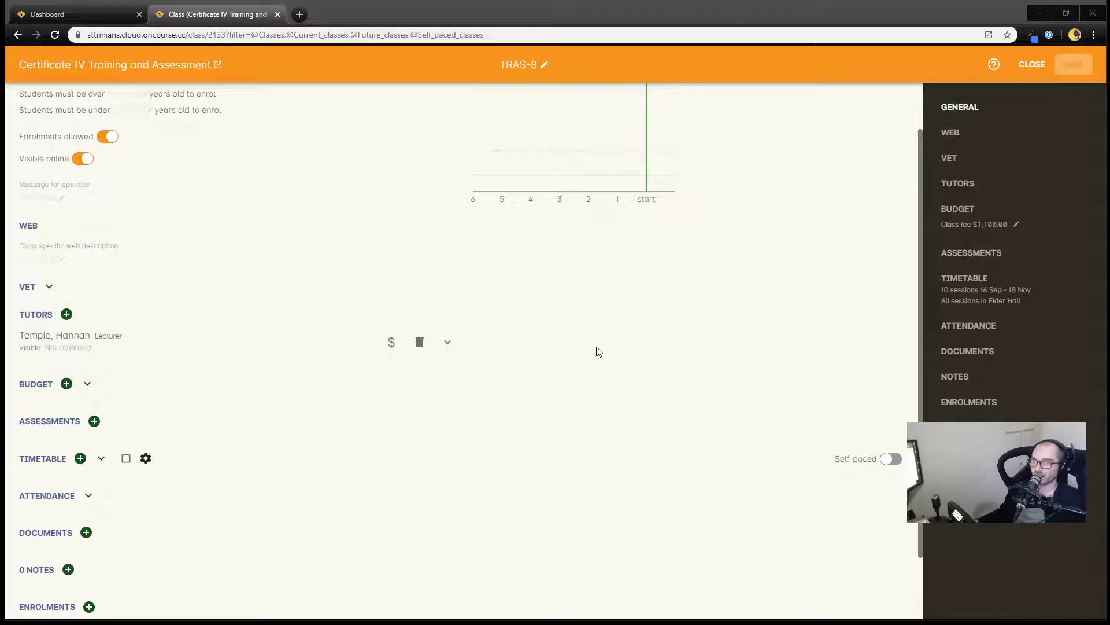
pyautogui.scroll(1, 616, 325)
pyautogui.scroll(1, 616, 325)
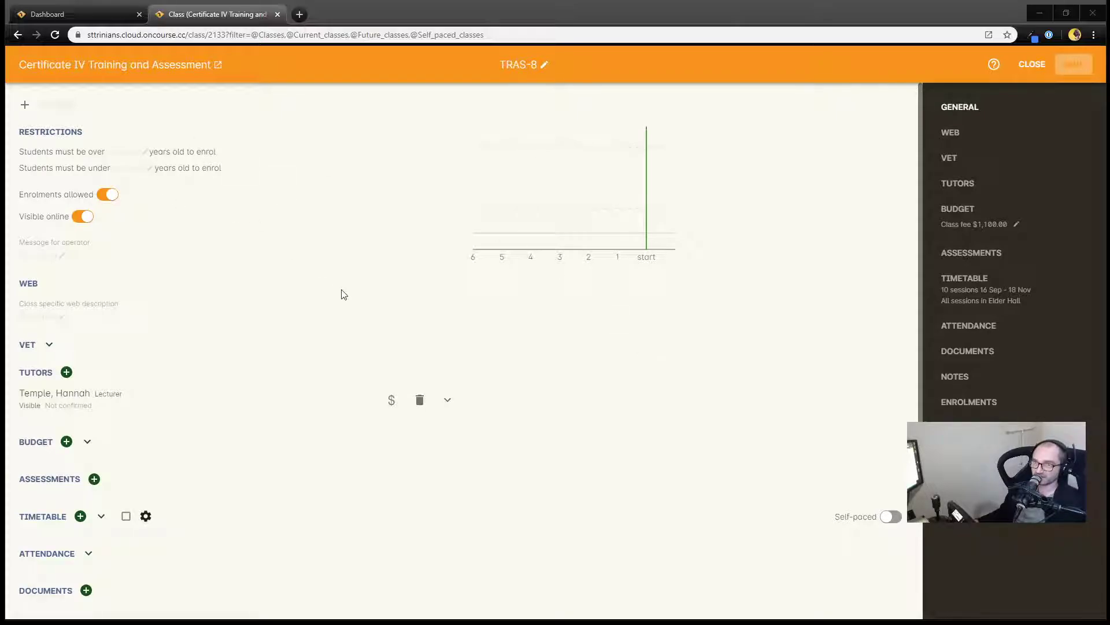
pyautogui.scroll(-1, 317, 289)
pyautogui.scroll(1, 318, 289)
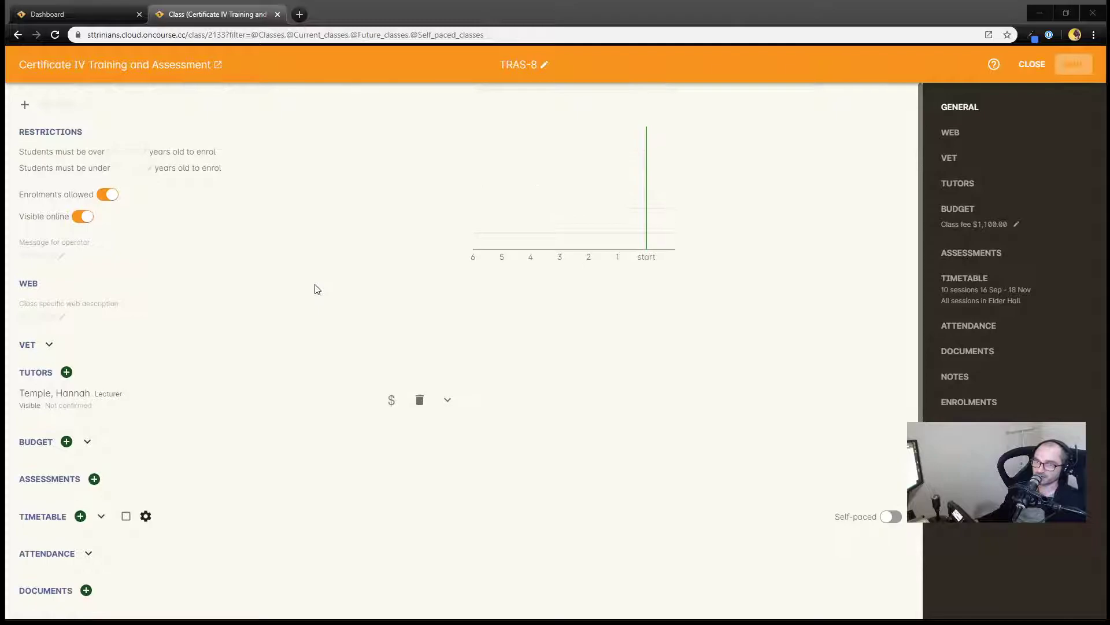
pyautogui.scroll(-2, 318, 289)
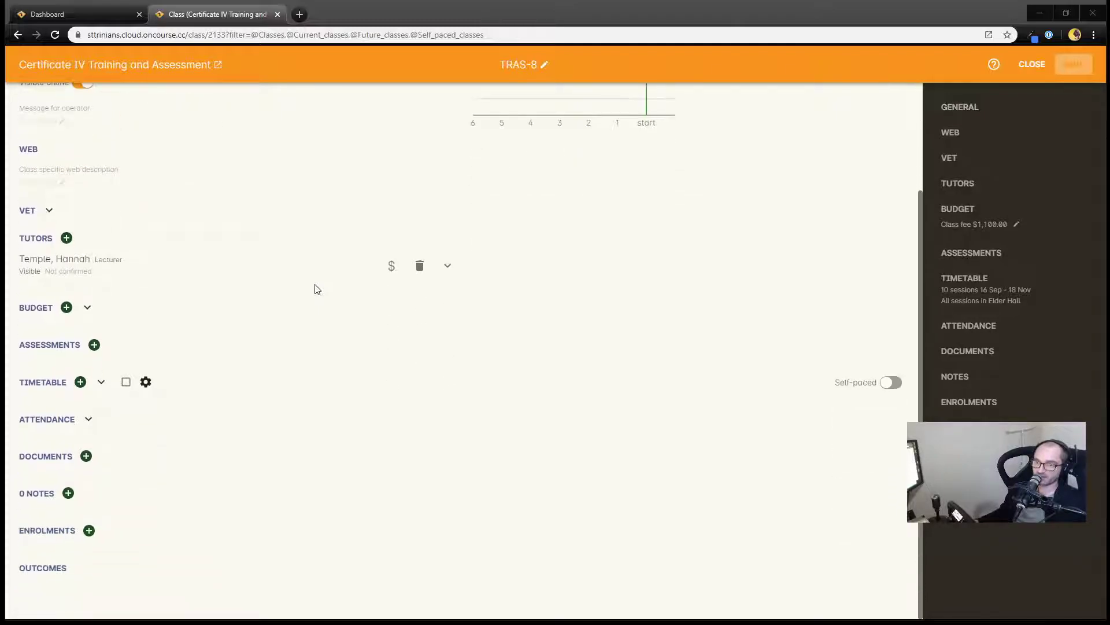
pyautogui.click(101, 381)
pyautogui.scroll(-5, 373, 398)
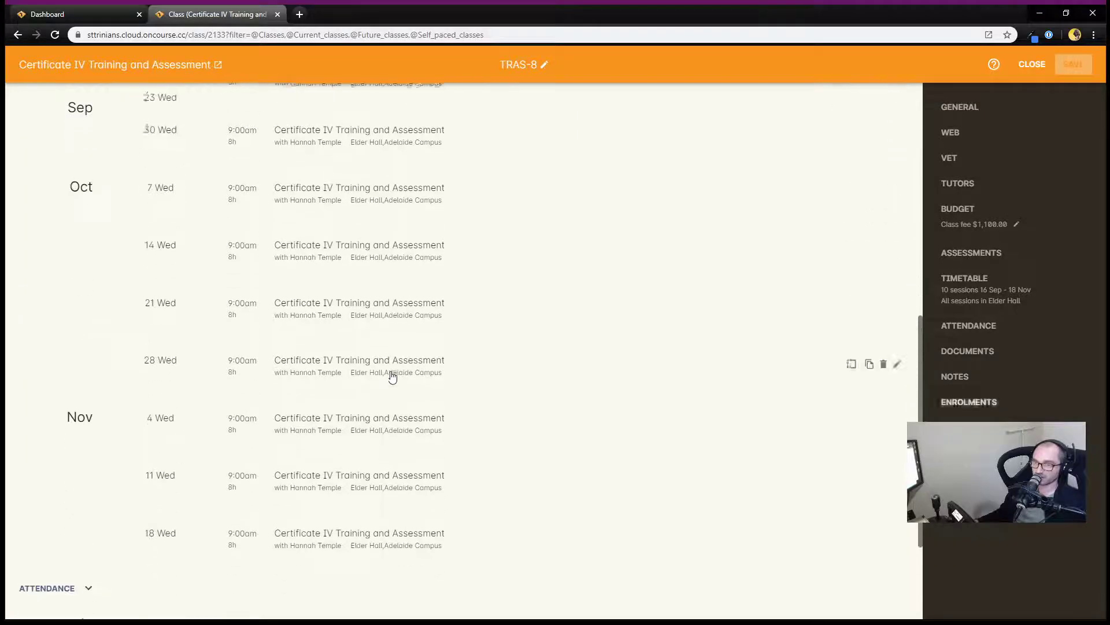
pyautogui.scroll(-2, 391, 370)
pyautogui.scroll(6, 392, 376)
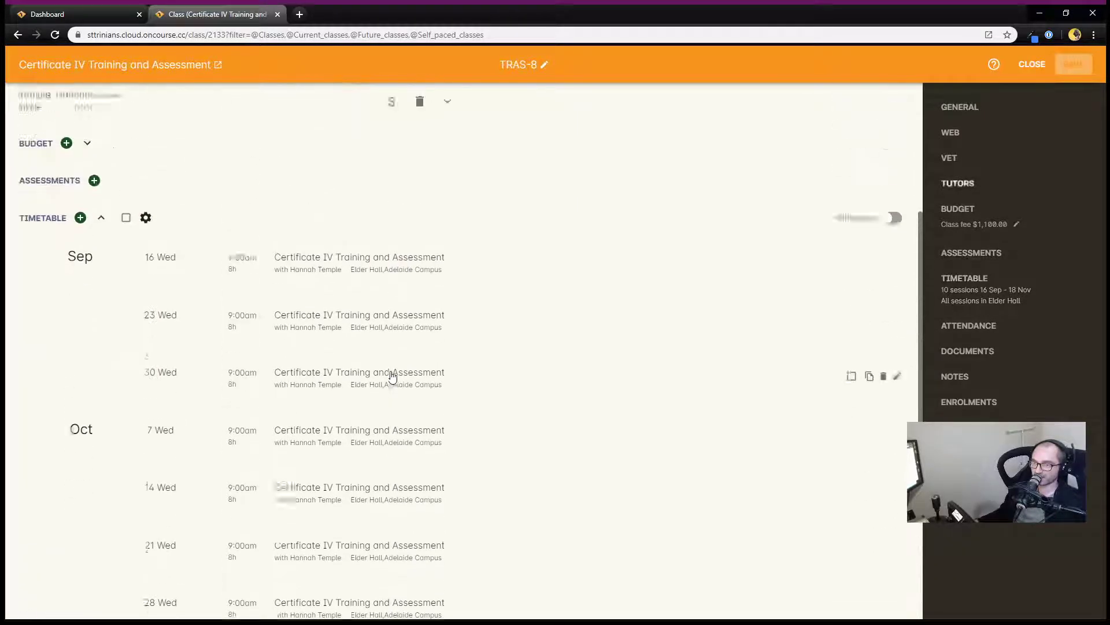
pyautogui.scroll(2, 391, 376)
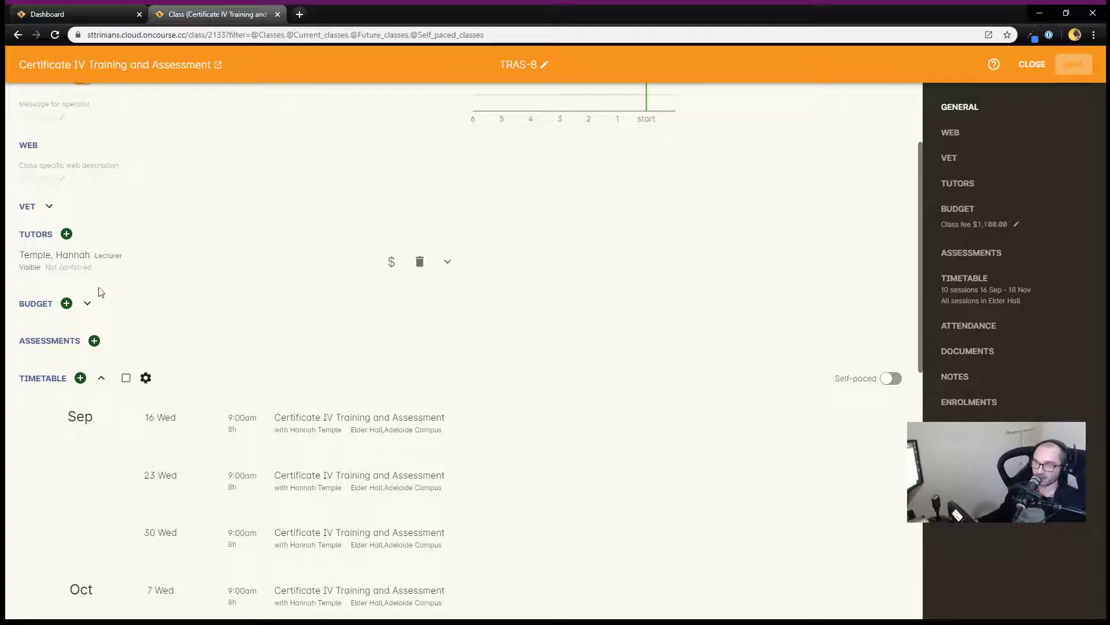
pyautogui.scroll(-5, 330, 337)
pyautogui.scroll(-4, 330, 337)
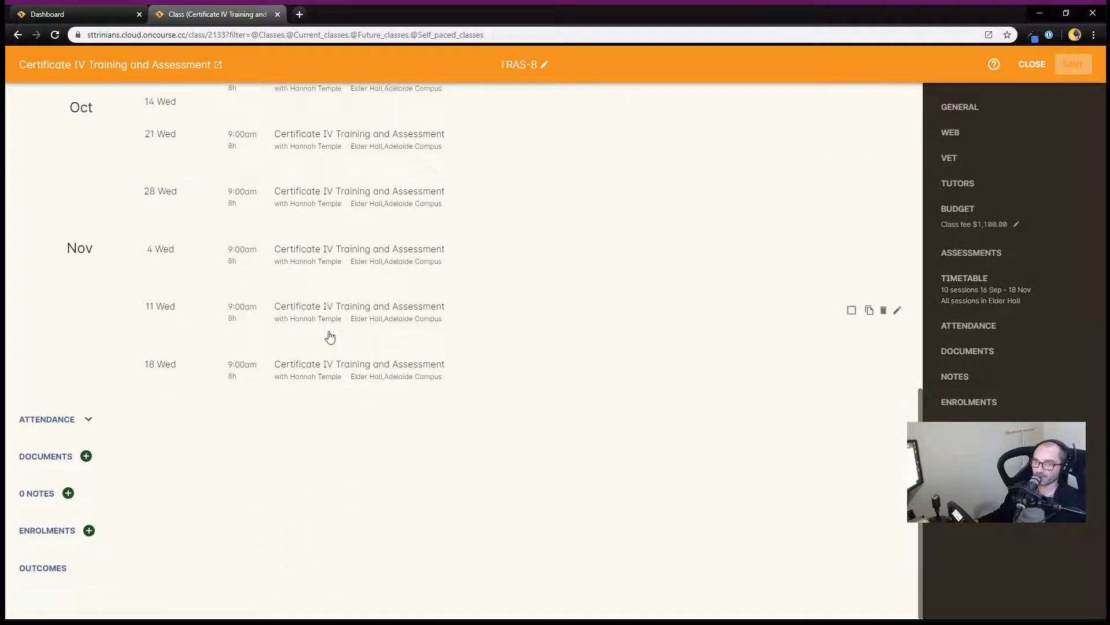
pyautogui.scroll(12, 330, 337)
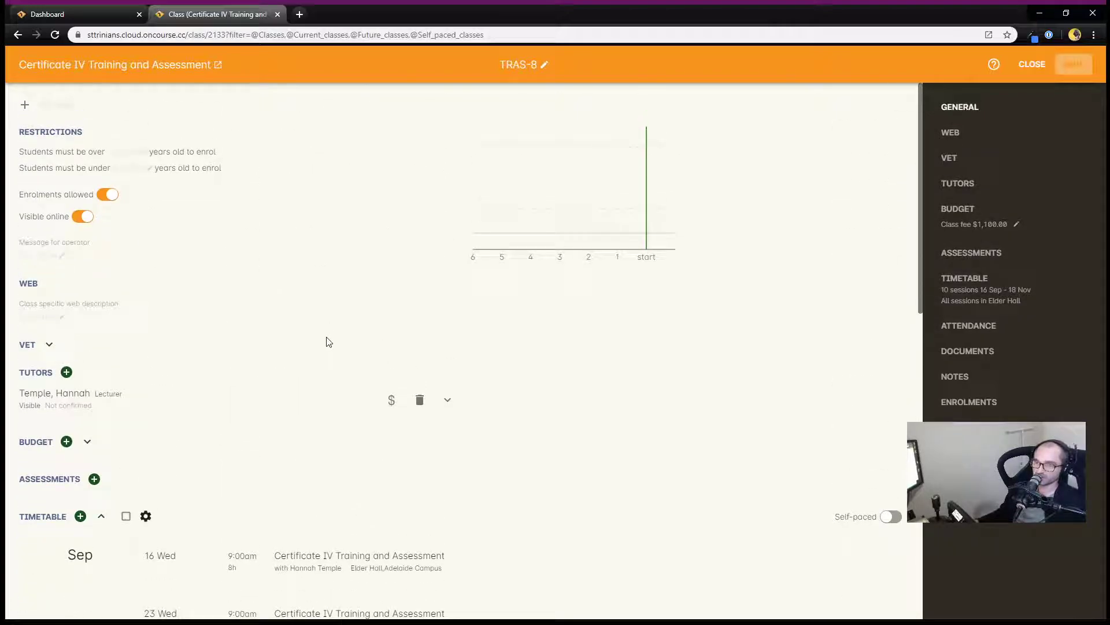
pyautogui.scroll(-2, 308, 350)
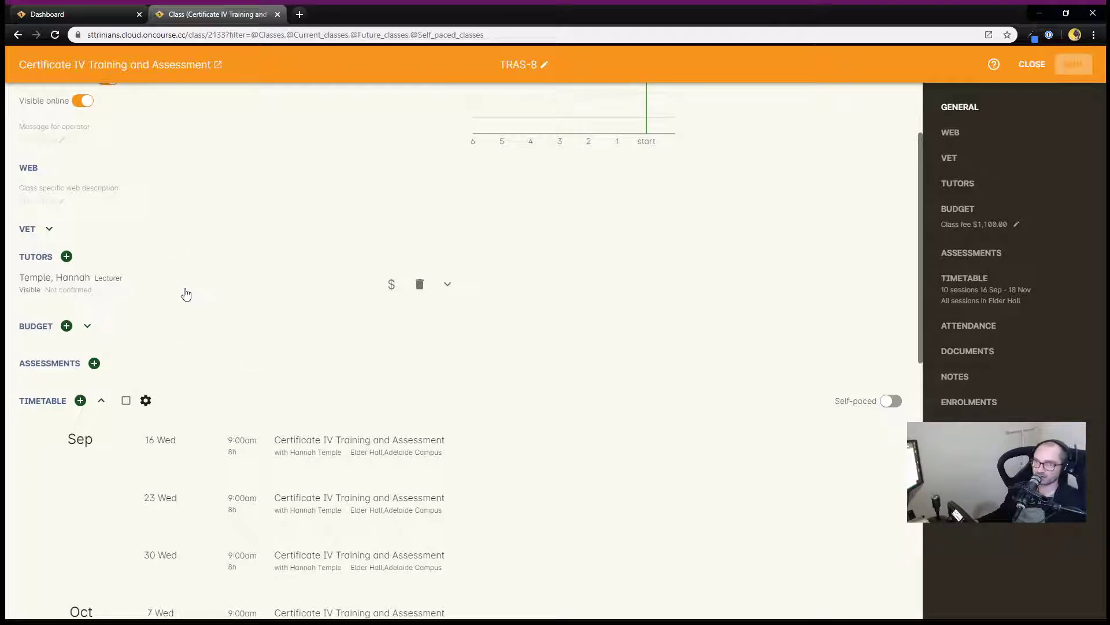
# Add an assessment to the class and set its code to ESSAY-TRAS
pyautogui.click(94, 364)
pyautogui.scroll(-1, 301, 344)
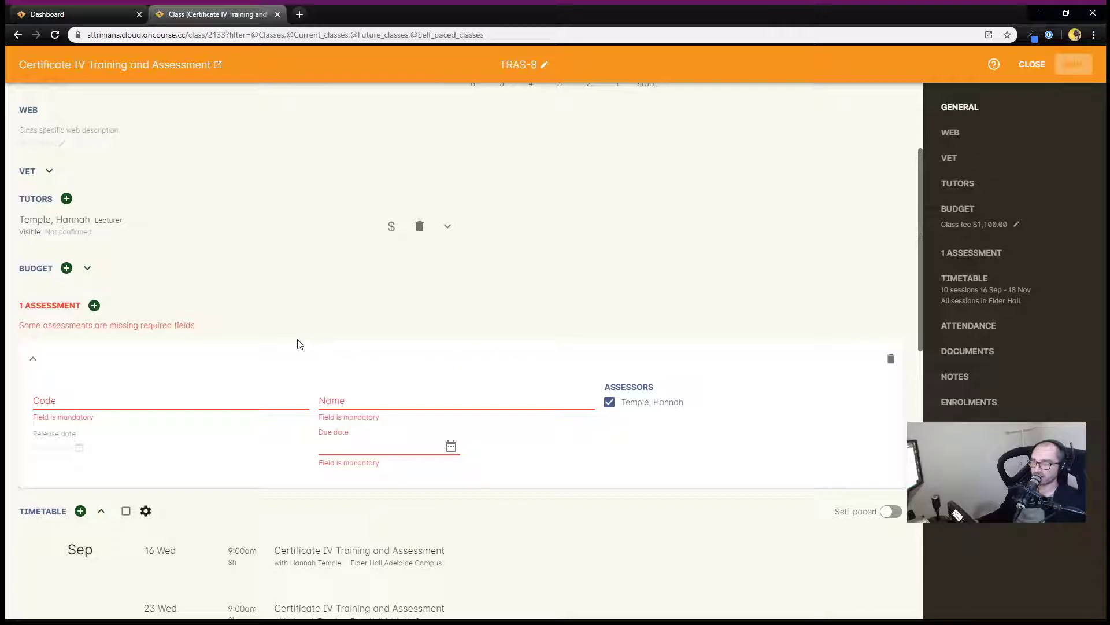
pyautogui.scroll(-1, 300, 344)
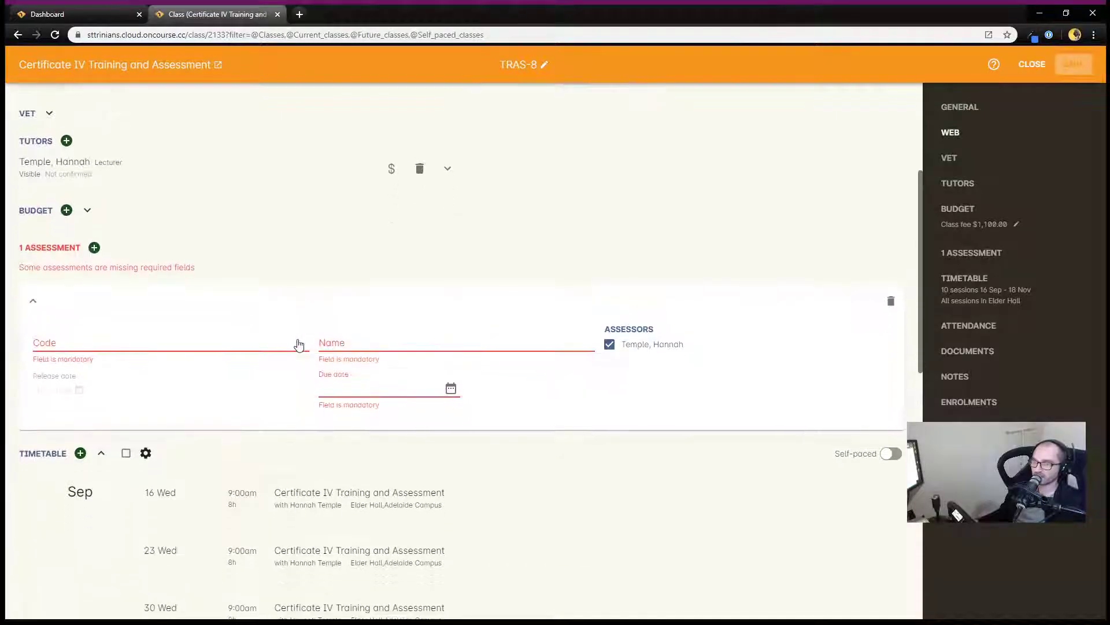
pyautogui.click(237, 342)
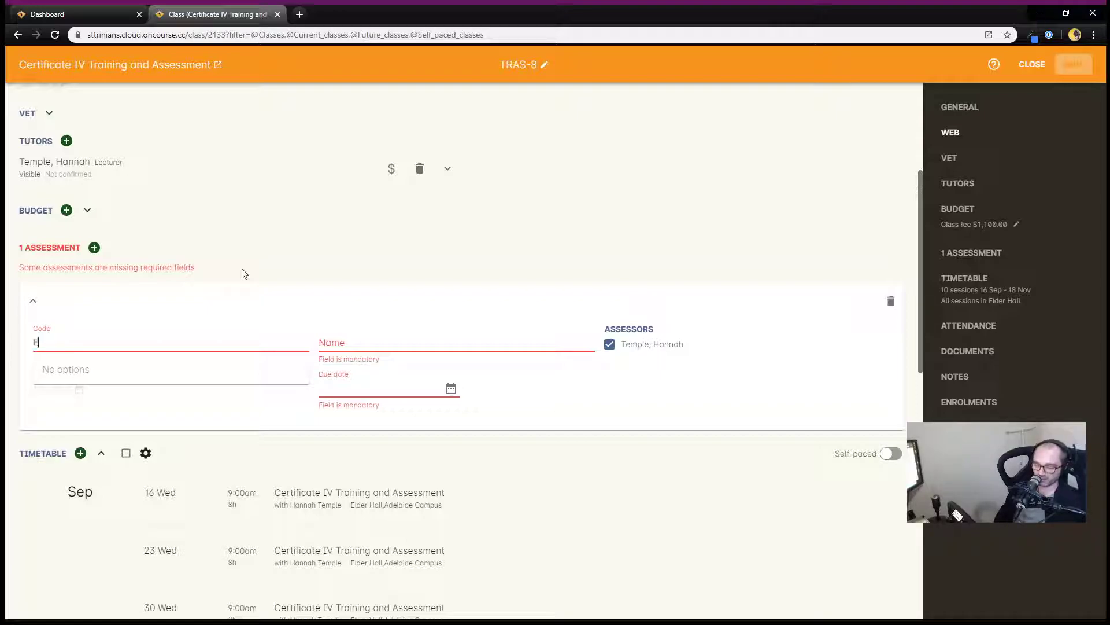
pyautogui.write('SSAY')
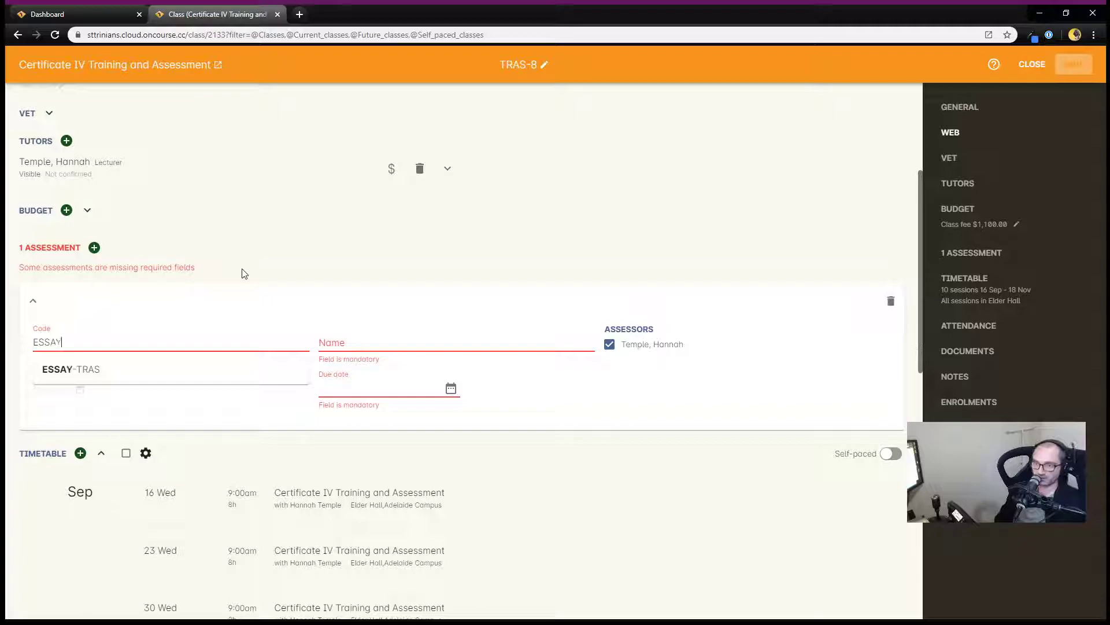
pyautogui.click(101, 370)
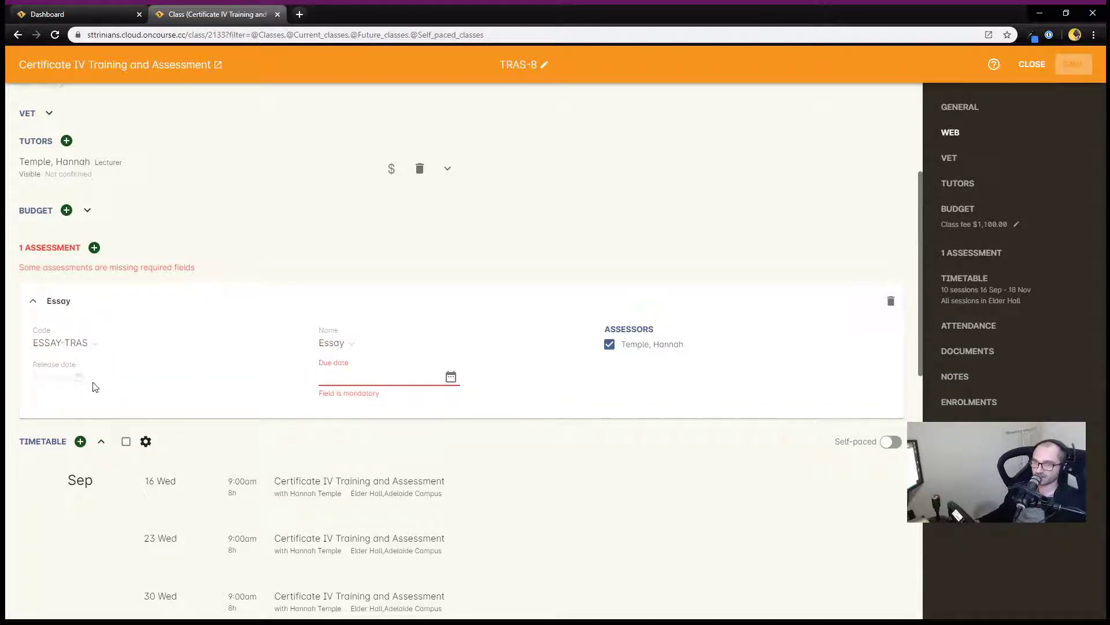
# Set the Essay assessment's release date to 30 Sep 2020 at 09:00
pyautogui.click(80, 376)
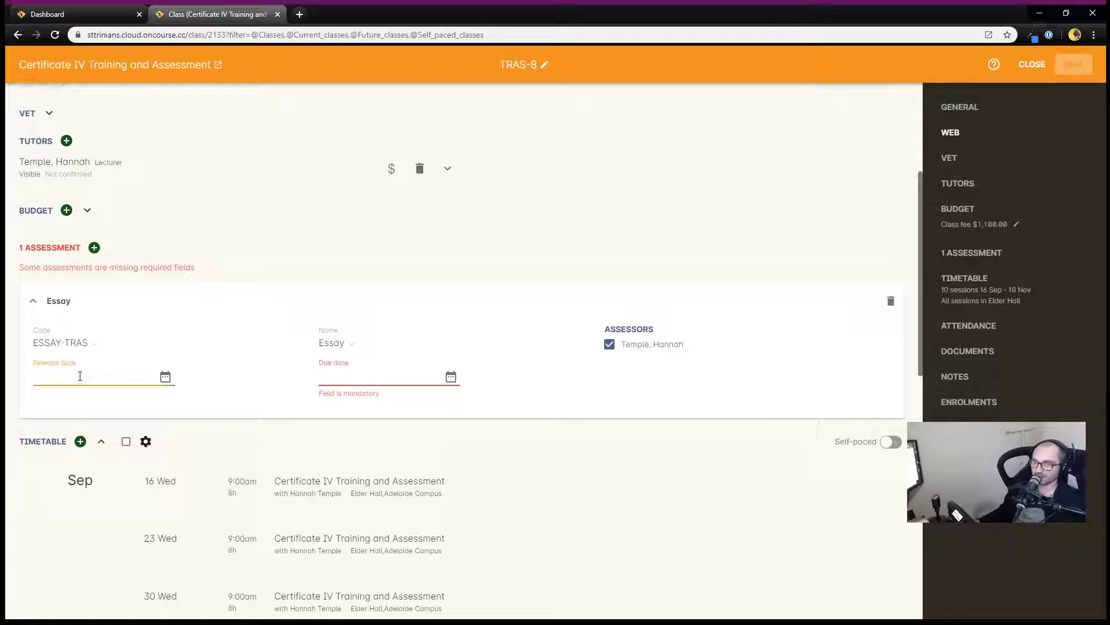
pyautogui.click(166, 377)
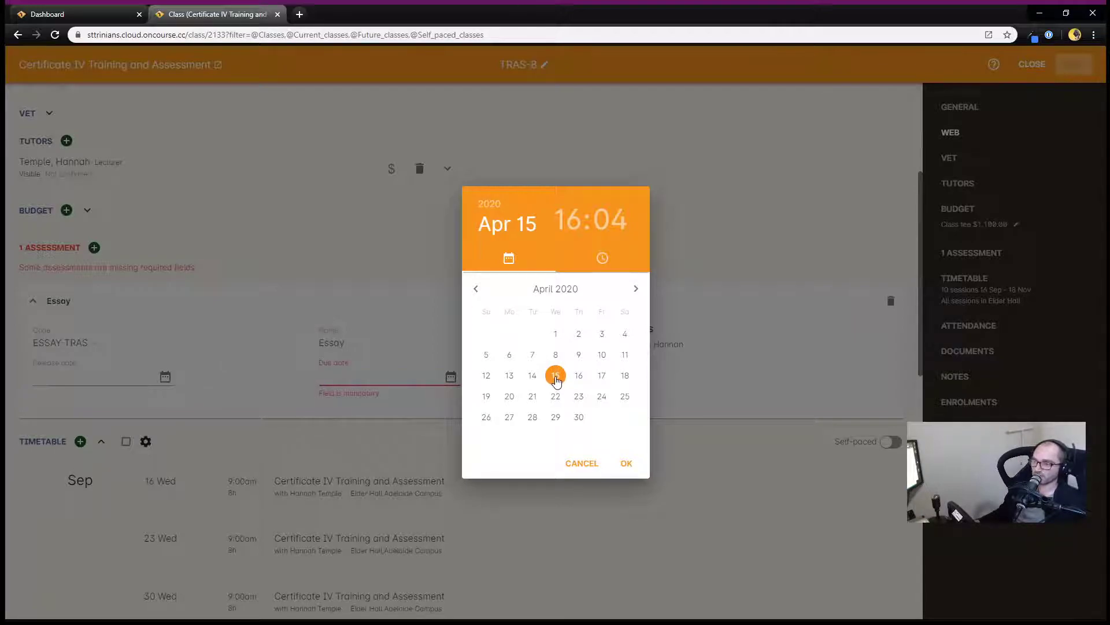
pyautogui.click(635, 289)
pyautogui.click(635, 289)
pyautogui.click(635, 289)
pyautogui.click(635, 290)
pyautogui.click(635, 289)
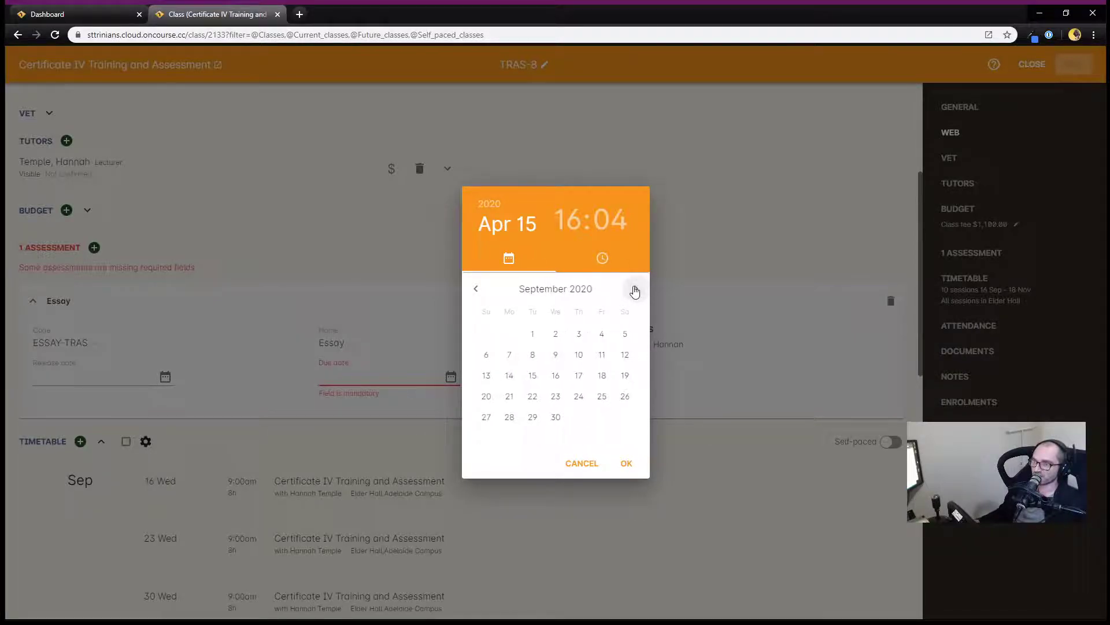
pyautogui.click(555, 376)
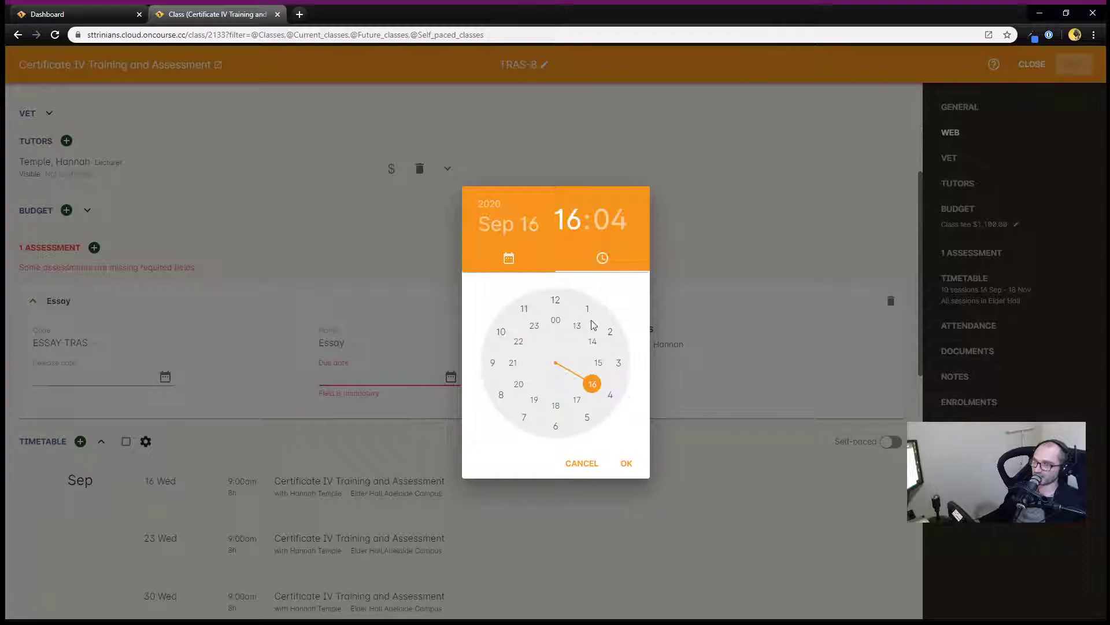
pyautogui.moveTo(592, 386)
pyautogui.mouseDown()
pyautogui.moveTo(555, 425)
pyautogui.moveTo(557, 405)
pyautogui.moveTo(586, 384)
pyautogui.moveTo(557, 405)
pyautogui.moveTo(498, 367)
pyautogui.moveTo(575, 397)
pyautogui.mouseUp()
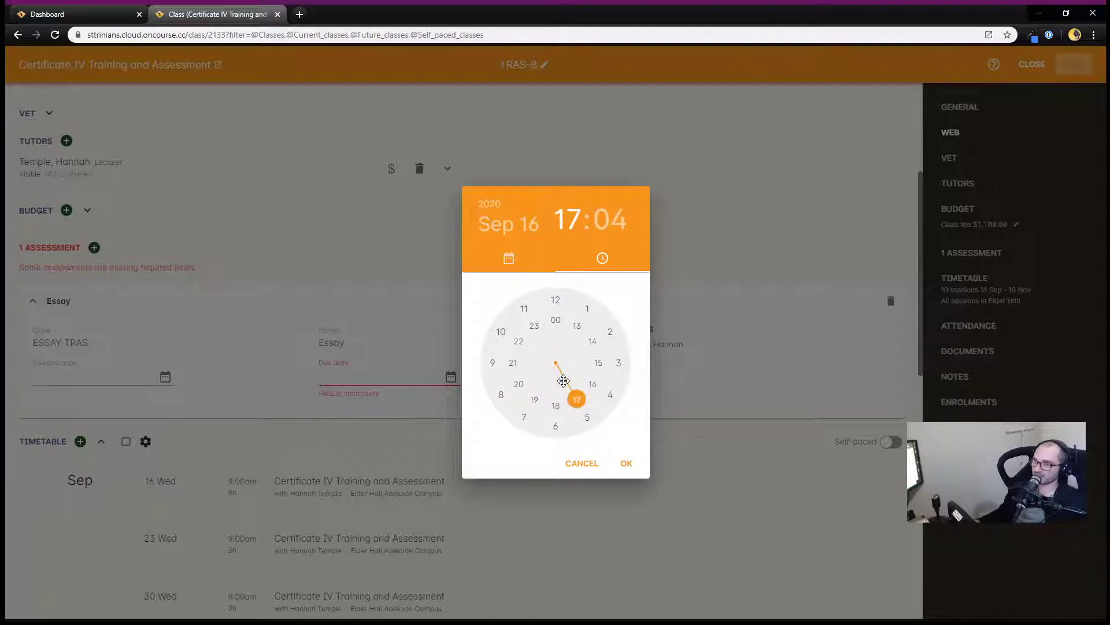
pyautogui.click(537, 260)
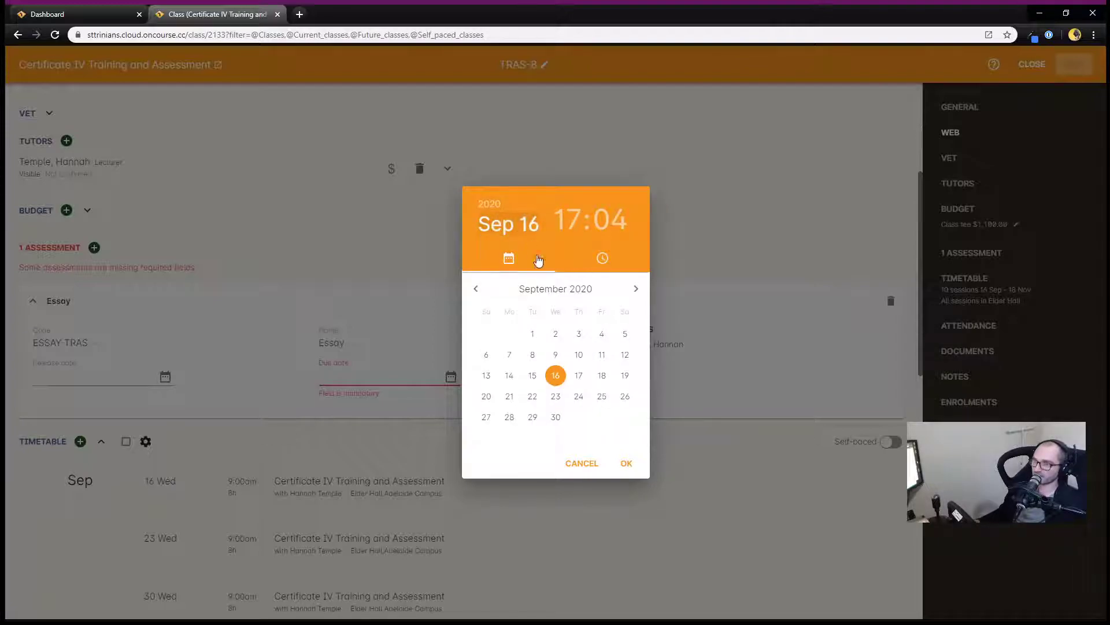
pyautogui.click(556, 418)
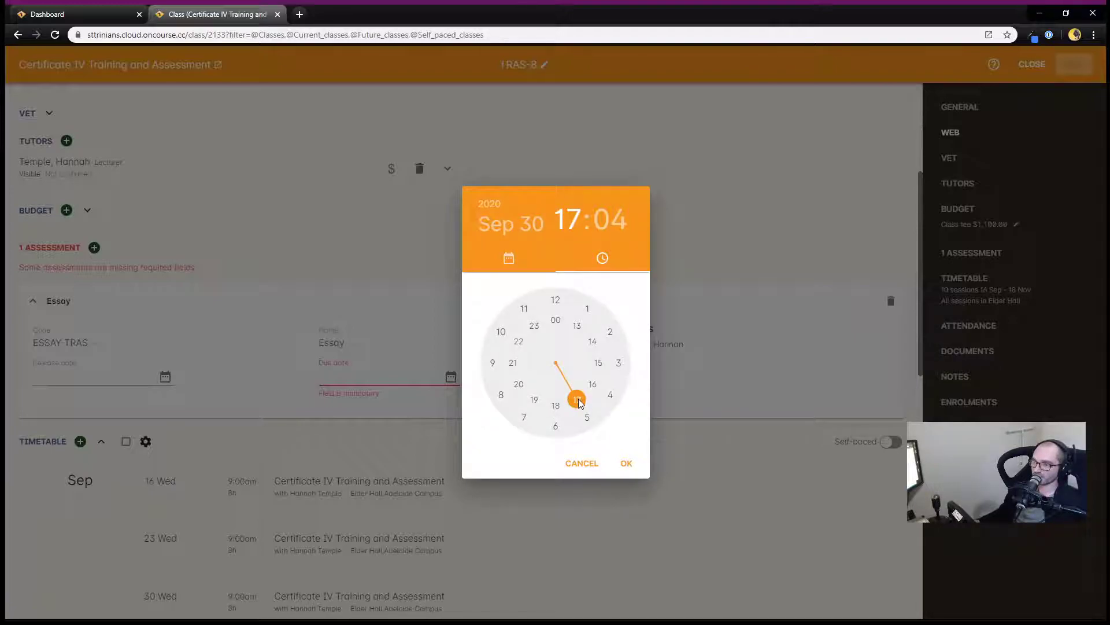
pyautogui.moveTo(580, 403); pyautogui.dragTo(493, 362)
pyautogui.moveTo(576, 299); pyautogui.dragTo(555, 299)
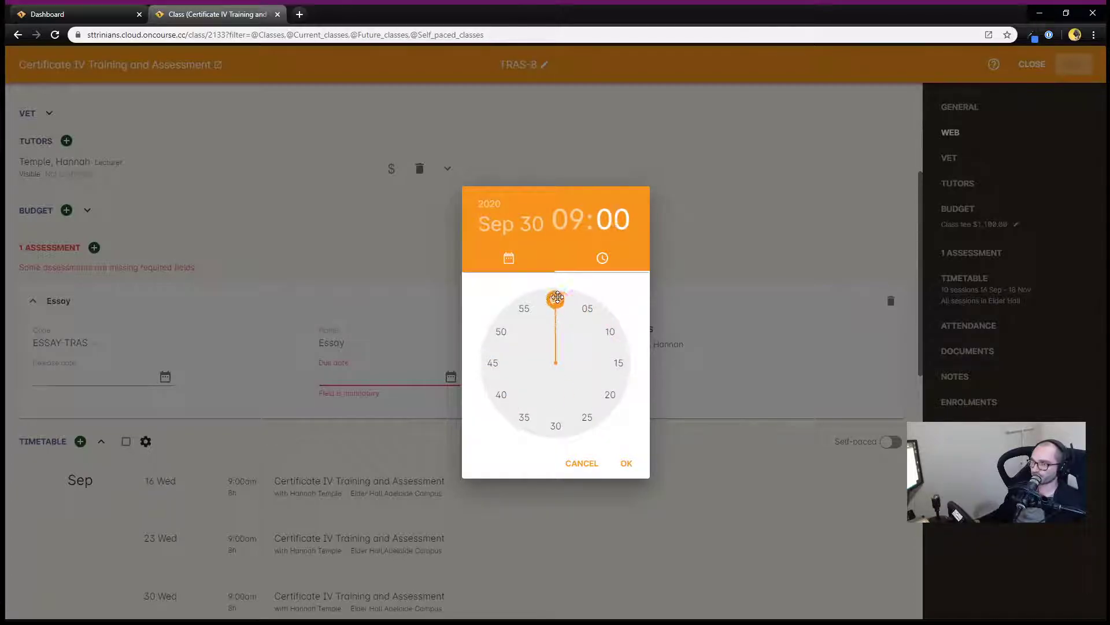
pyautogui.click(626, 467)
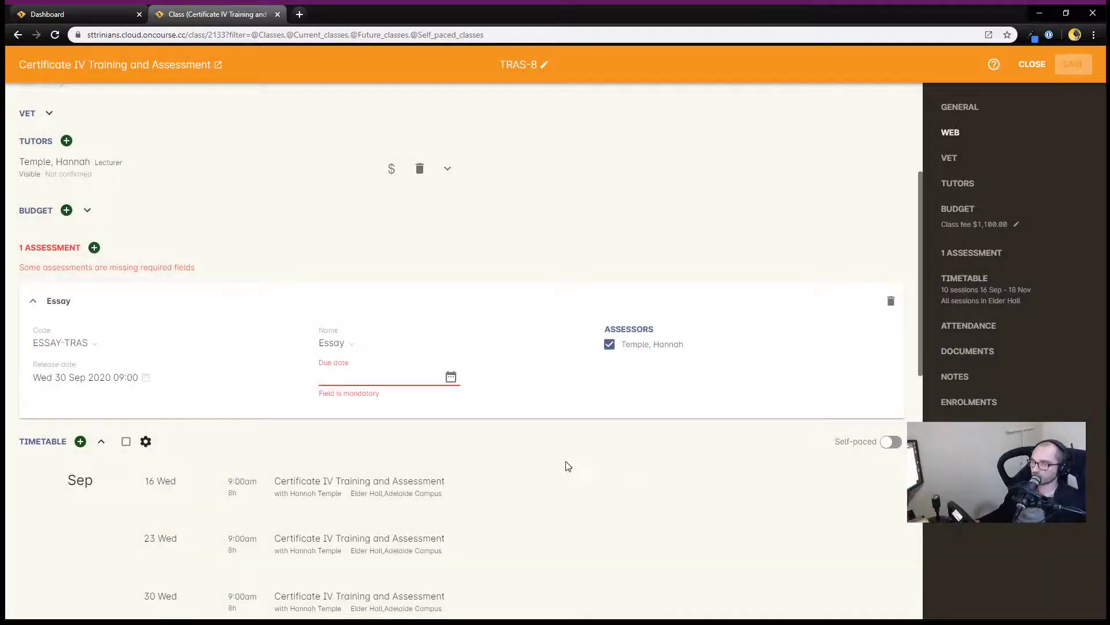
# Set the Essay assessment's due date to 14 Oct 2020 at 17:00 and save the class
pyautogui.click(450, 377)
pyautogui.click(635, 289)
pyautogui.click(636, 289)
pyautogui.click(636, 290)
pyautogui.click(634, 292)
pyautogui.click(635, 292)
pyautogui.click(635, 292)
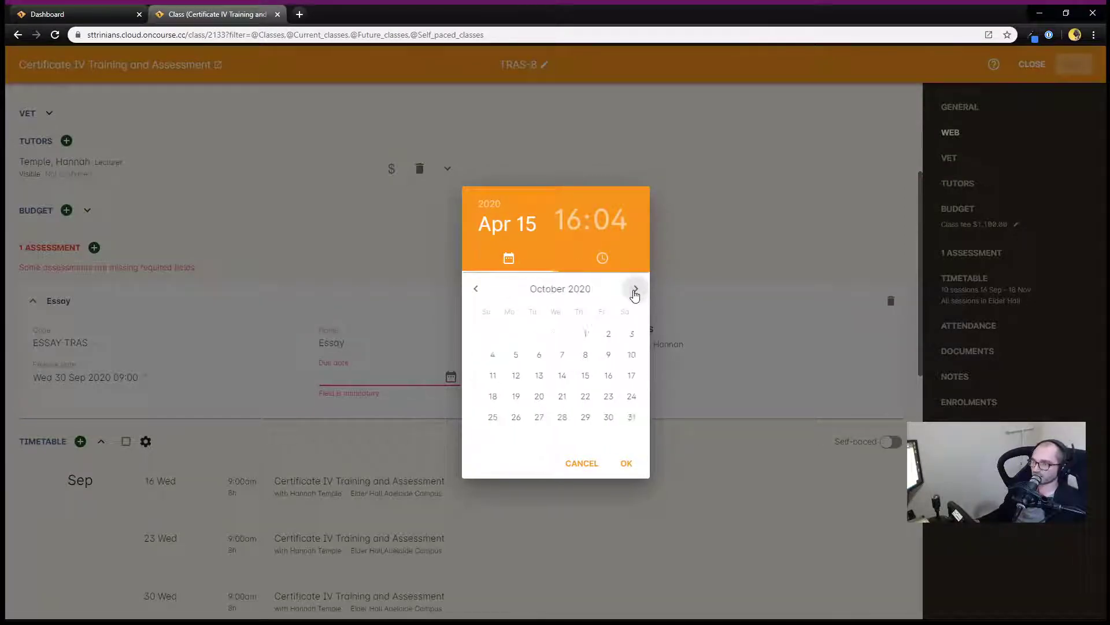
pyautogui.click(555, 376)
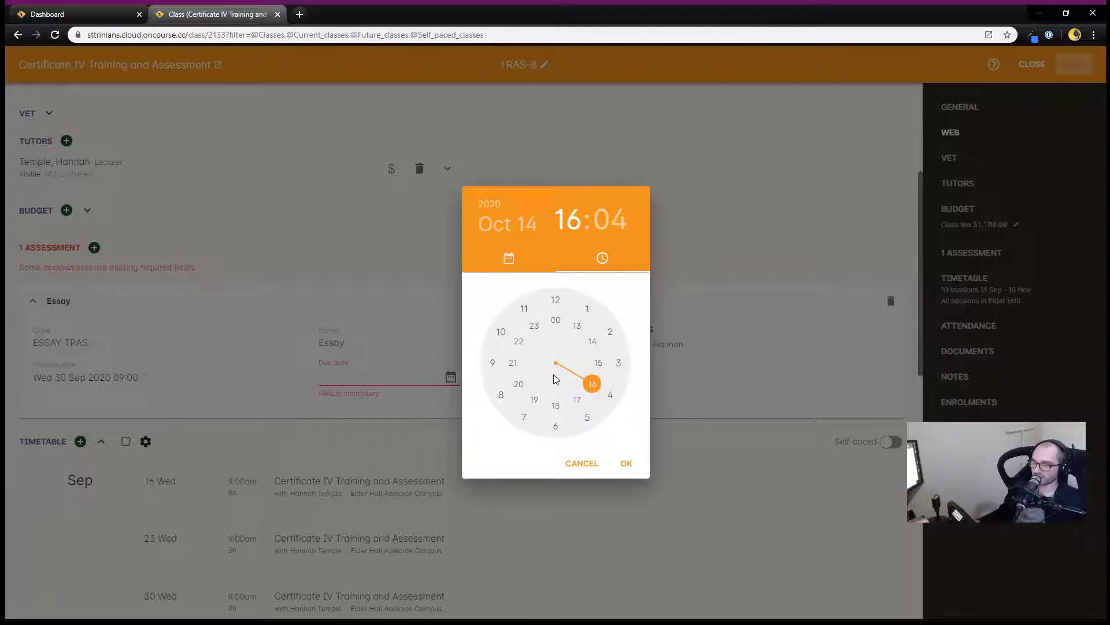
pyautogui.click(576, 399)
pyautogui.moveTo(580, 314); pyautogui.dragTo(555, 300)
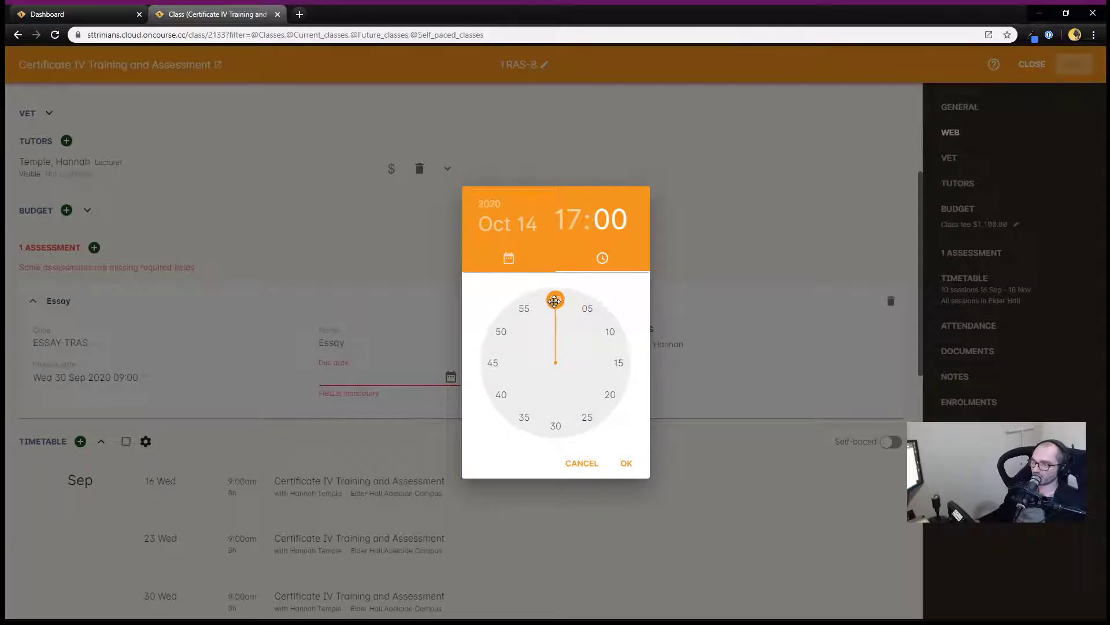
pyautogui.click(626, 465)
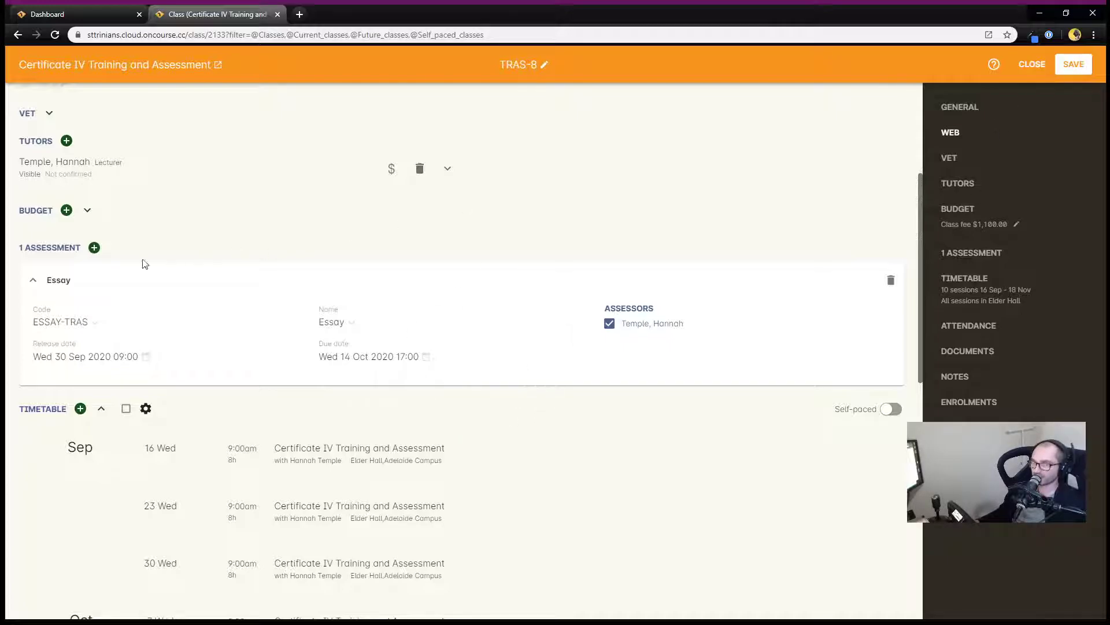
pyautogui.click(1070, 68)
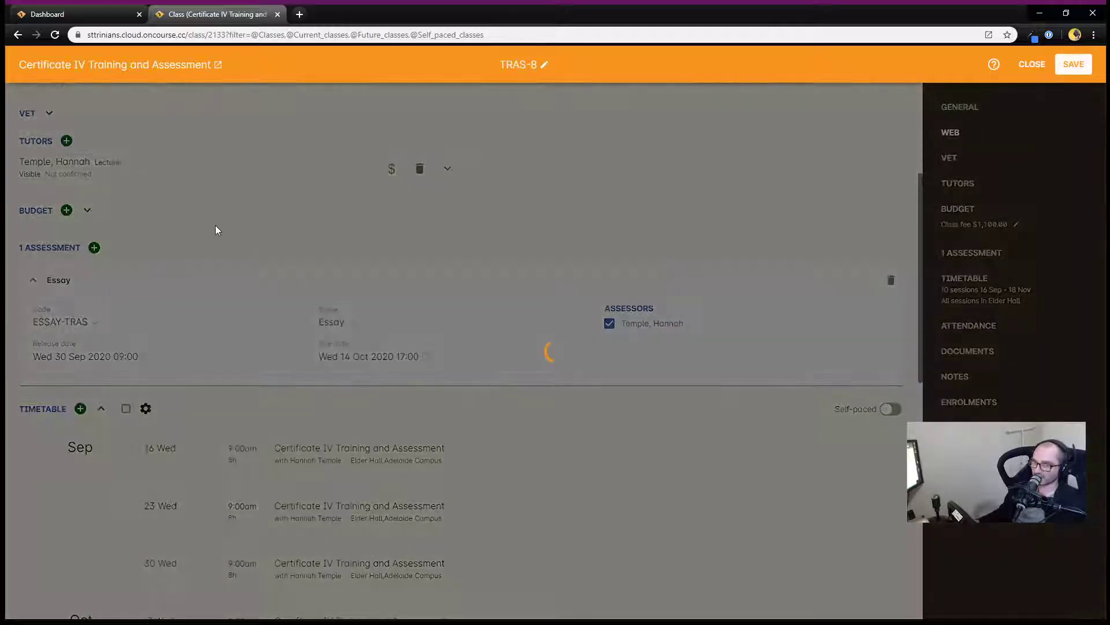
# Add a second assessment and set its code to QUIZ-TRAS
pyautogui.click(95, 247)
pyautogui.click(53, 347)
pyautogui.write('QUIZ-TRAS')
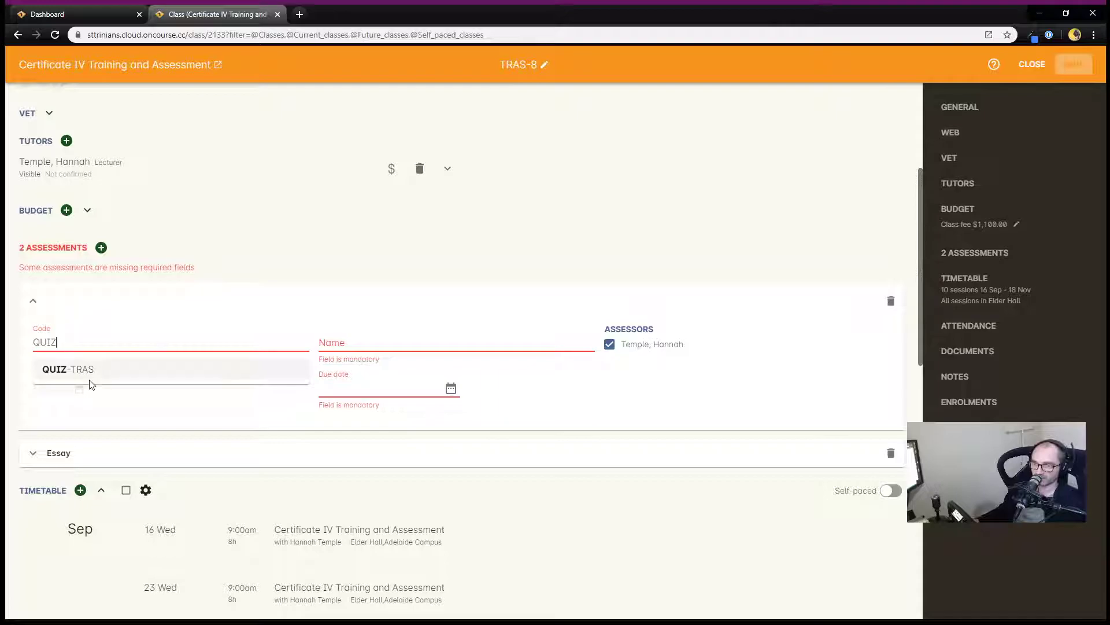
pyautogui.click(138, 370)
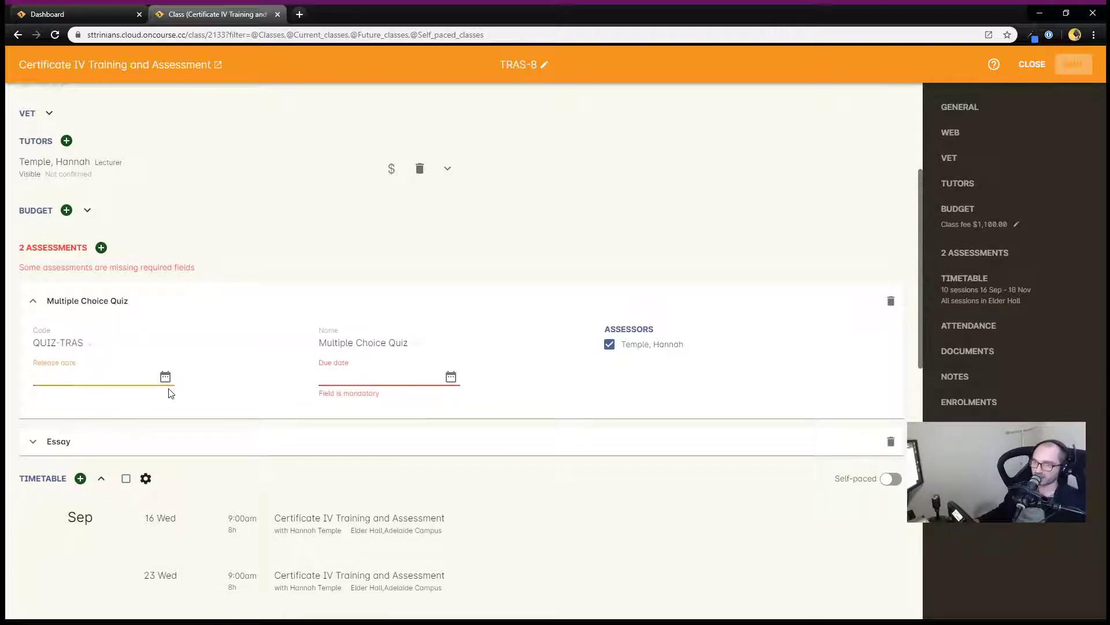
# Set the Multiple Choice Quiz's release date to 28 Oct 2020 at 15:00
pyautogui.click(165, 377)
pyautogui.click(635, 288)
pyautogui.click(635, 289)
pyautogui.click(635, 289)
pyautogui.click(635, 289)
pyautogui.click(635, 289)
pyautogui.click(635, 288)
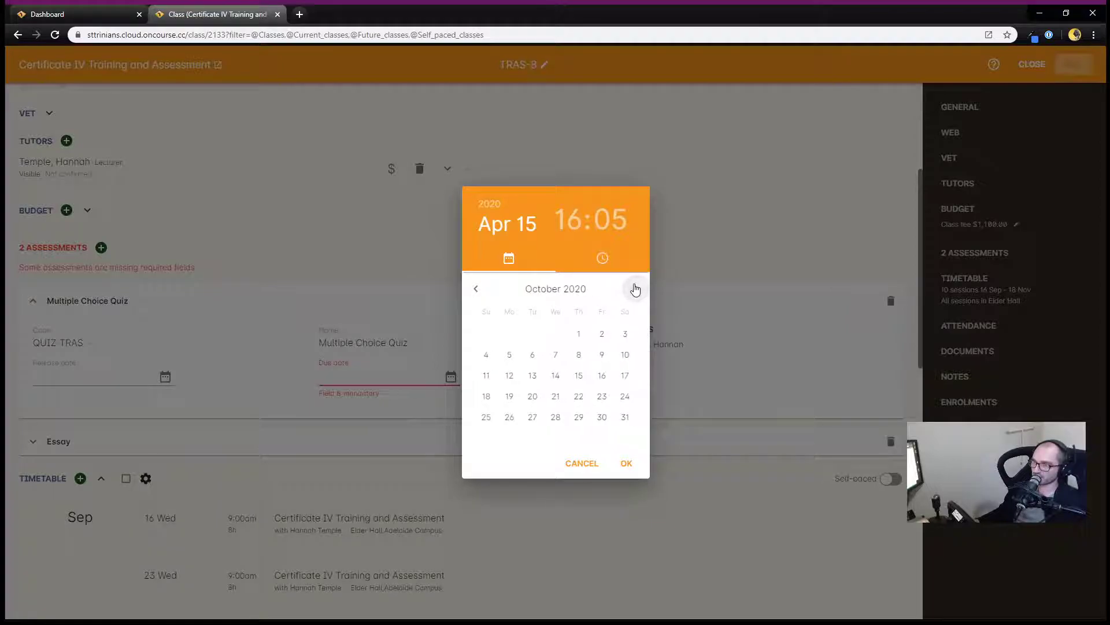
pyautogui.click(556, 418)
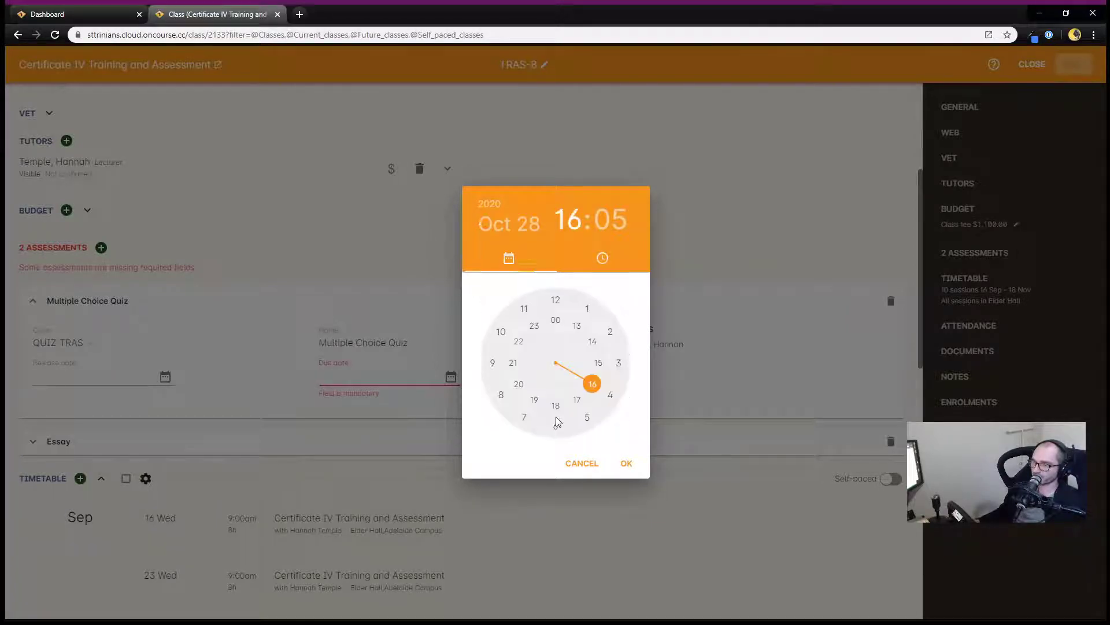
pyautogui.click(597, 362)
pyautogui.click(556, 300)
pyautogui.click(625, 462)
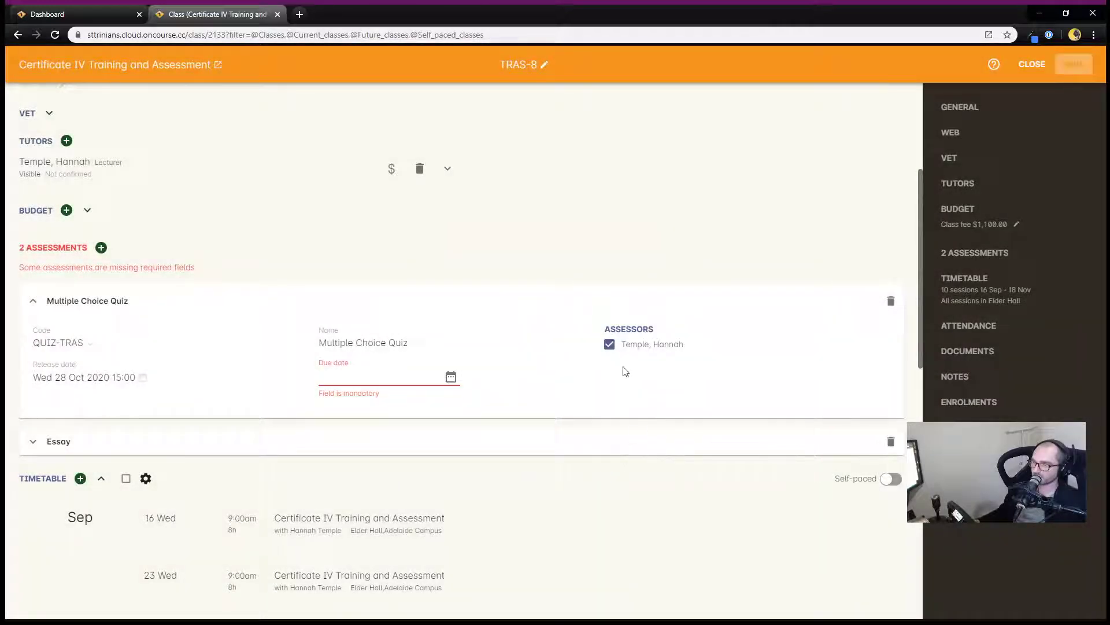
# Set the Multiple Choice Quiz's due date to 28 Oct 2020 at 16:00 and save the class
pyautogui.click(451, 377)
pyautogui.click(635, 289)
pyautogui.click(635, 290)
pyautogui.click(636, 289)
pyautogui.click(636, 289)
pyautogui.click(635, 289)
pyautogui.click(636, 289)
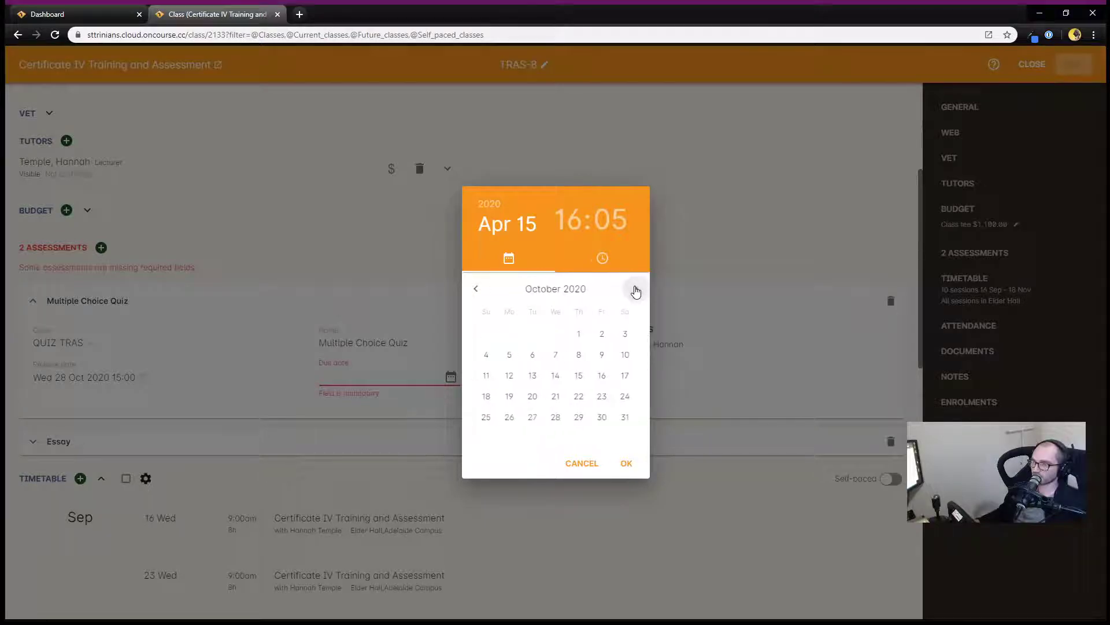
pyautogui.click(552, 415)
pyautogui.click(590, 381)
pyautogui.click(555, 300)
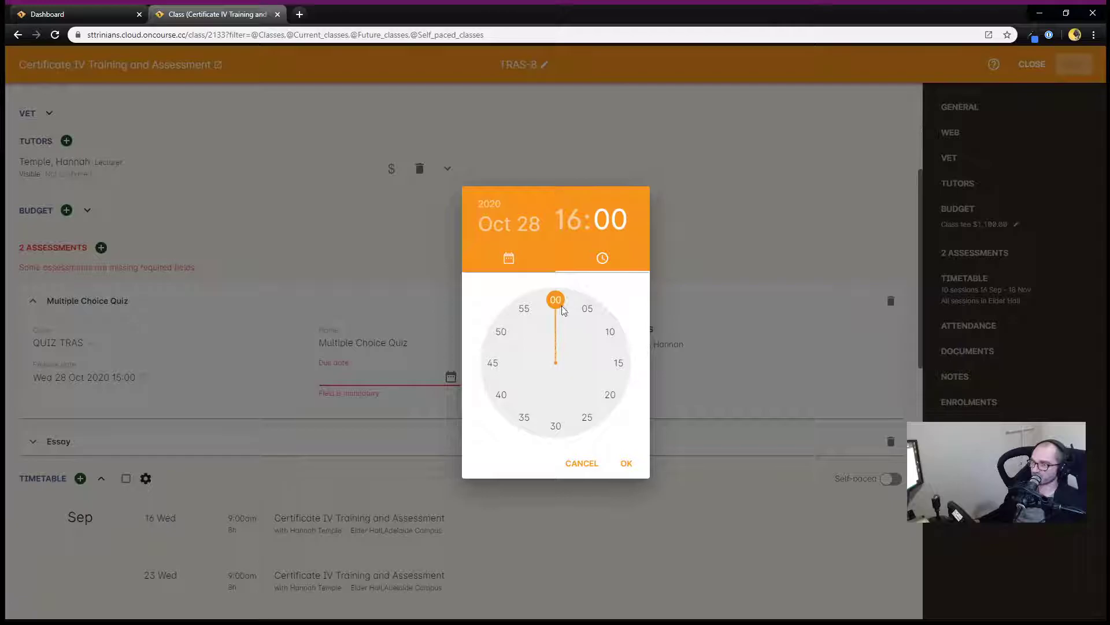
pyautogui.click(626, 464)
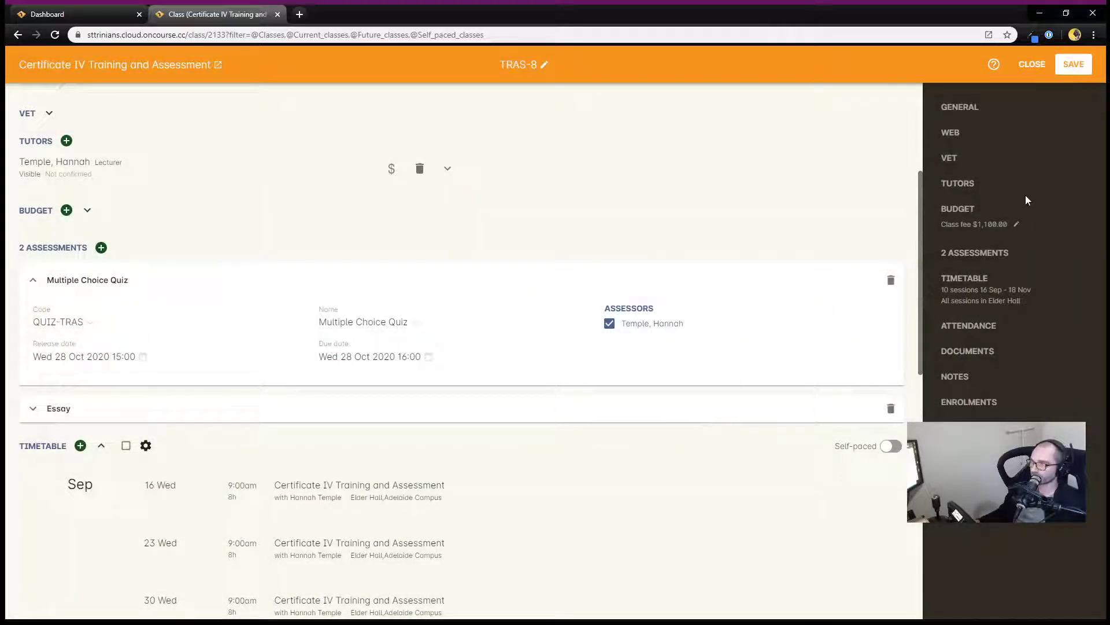
pyautogui.click(1086, 65)
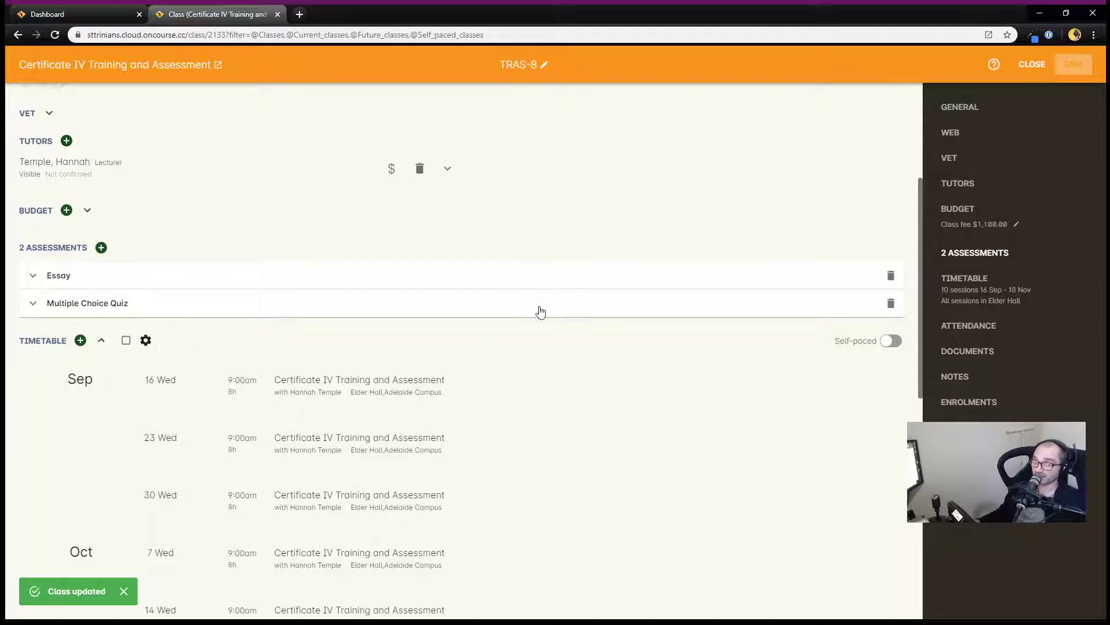
# Expand the attendance grid and untick unit TAAENV401B for the training-plan sessions after 14 Oct
pyautogui.scroll(-5, 541, 313)
pyautogui.scroll(5, 541, 312)
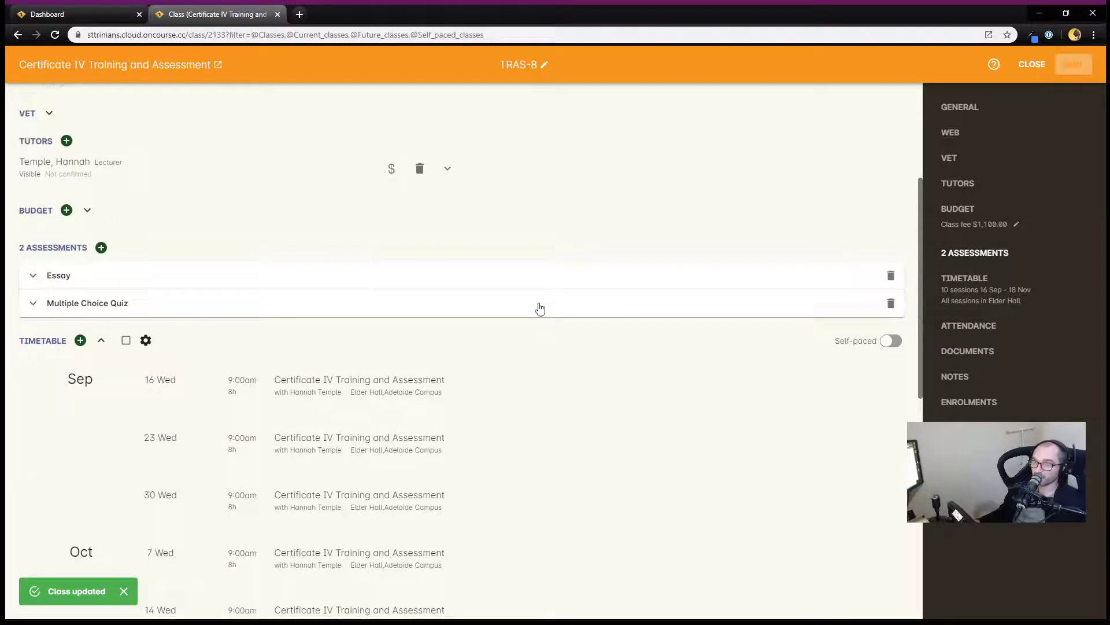
pyautogui.scroll(-9, 539, 313)
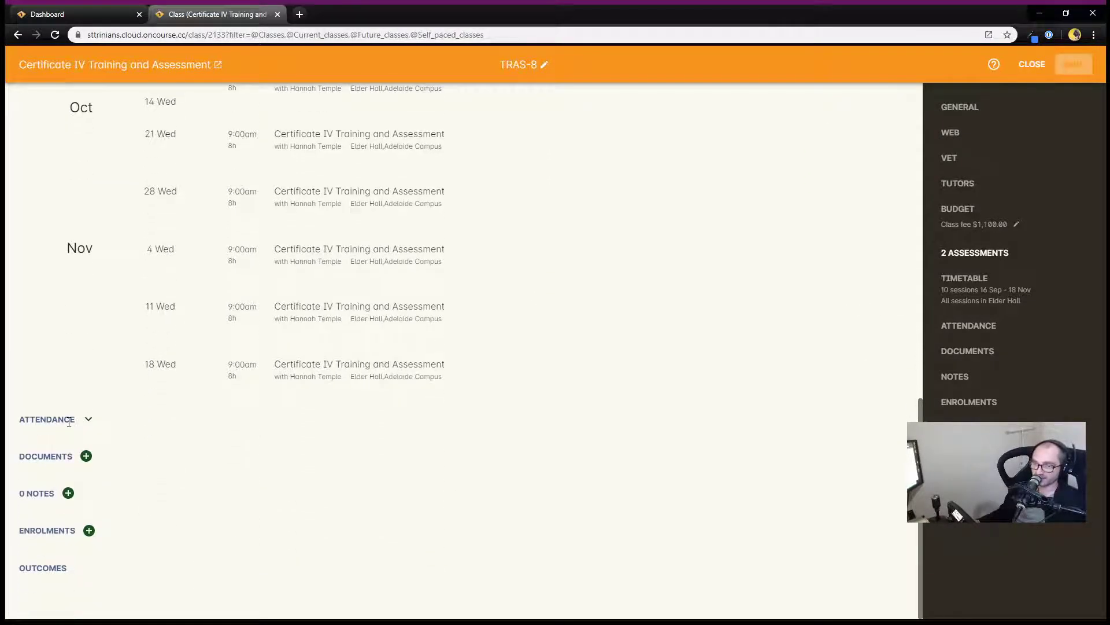
pyautogui.click(90, 421)
pyautogui.scroll(-5, 470, 367)
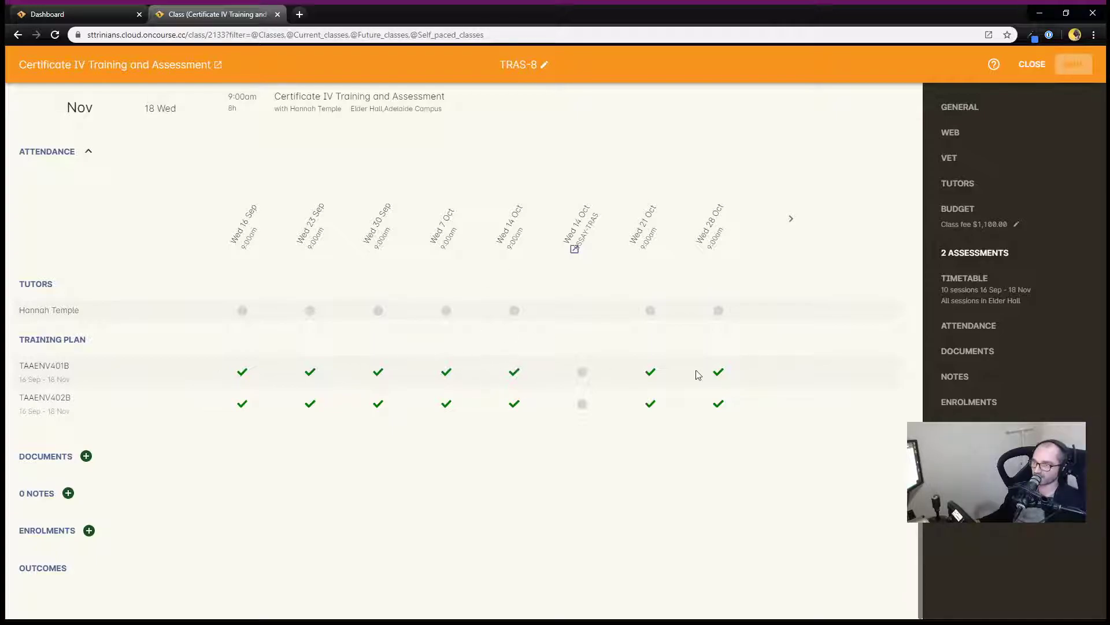
pyautogui.click(791, 219)
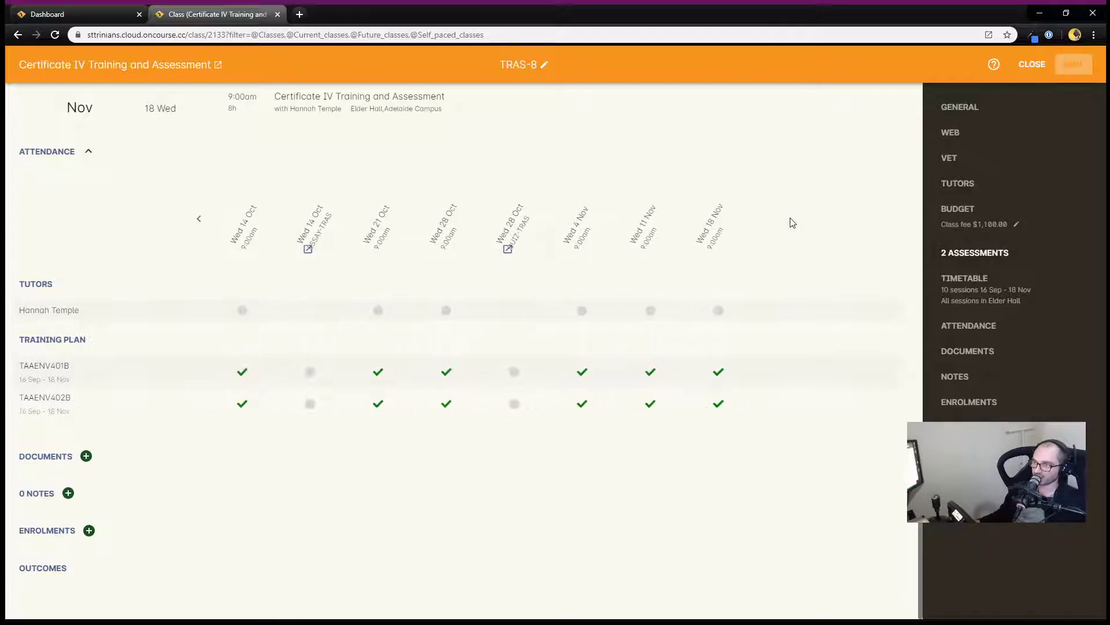
pyautogui.click(378, 372)
pyautogui.click(448, 374)
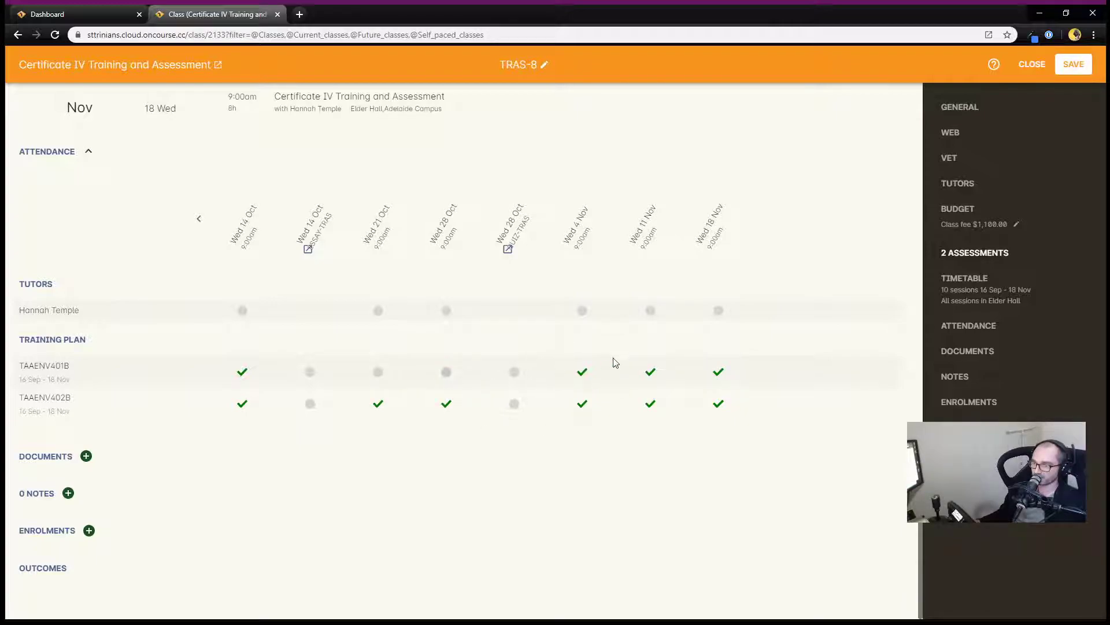
pyautogui.click(582, 373)
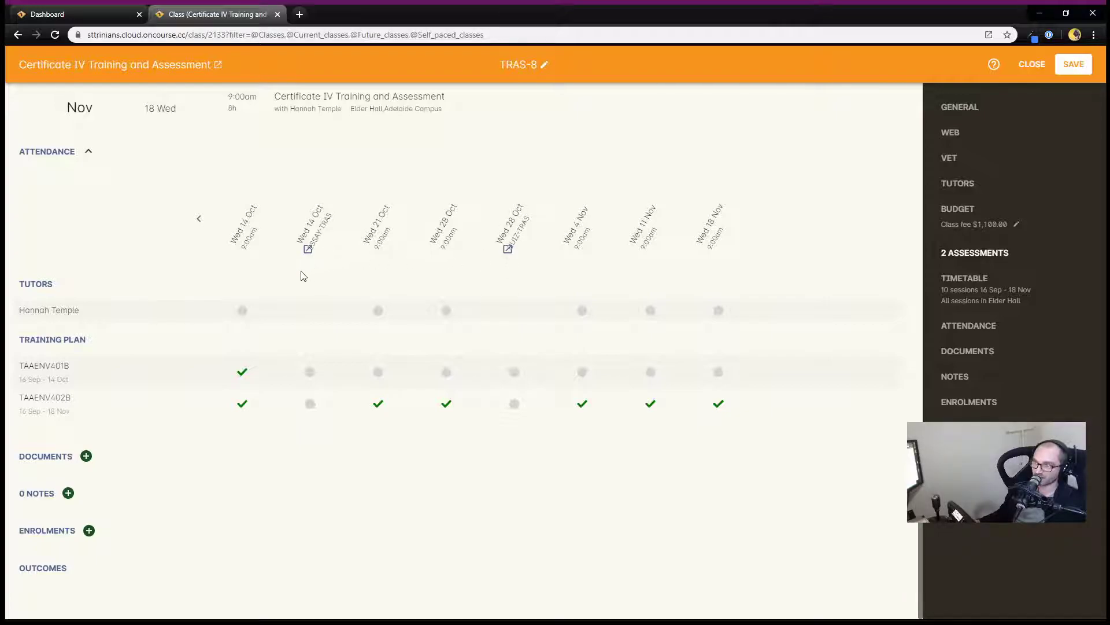
# Review the Essay assessment's release and due dates alongside the timetable sessions
pyautogui.scroll(15, 266, 284)
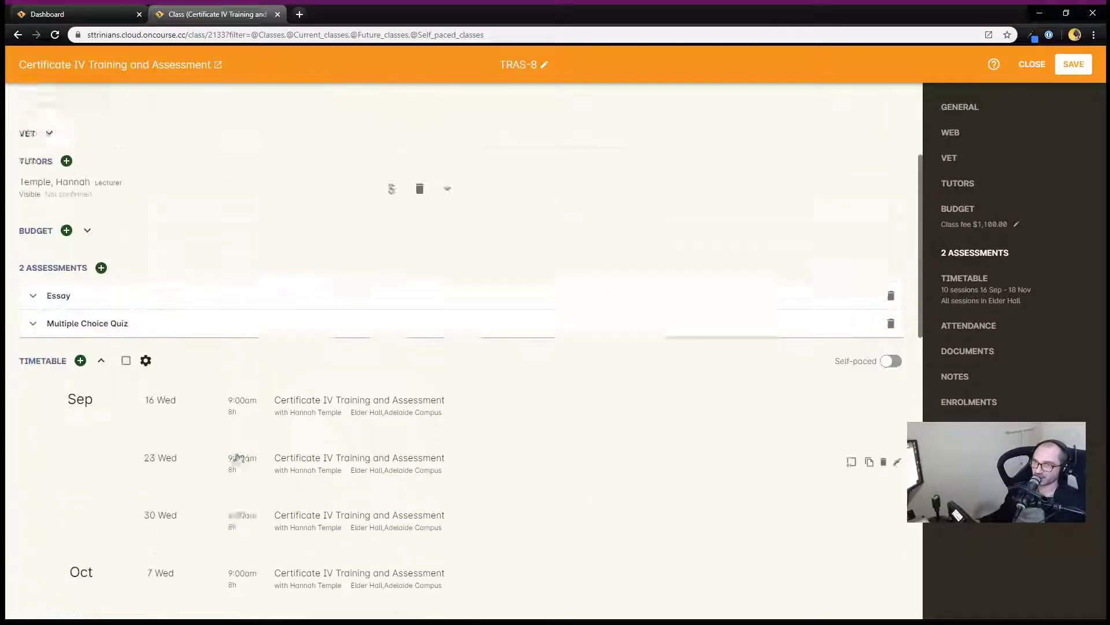
pyautogui.click(229, 497)
pyautogui.scroll(-4, 307, 494)
pyautogui.scroll(-11, 307, 491)
pyautogui.scroll(11, 316, 489)
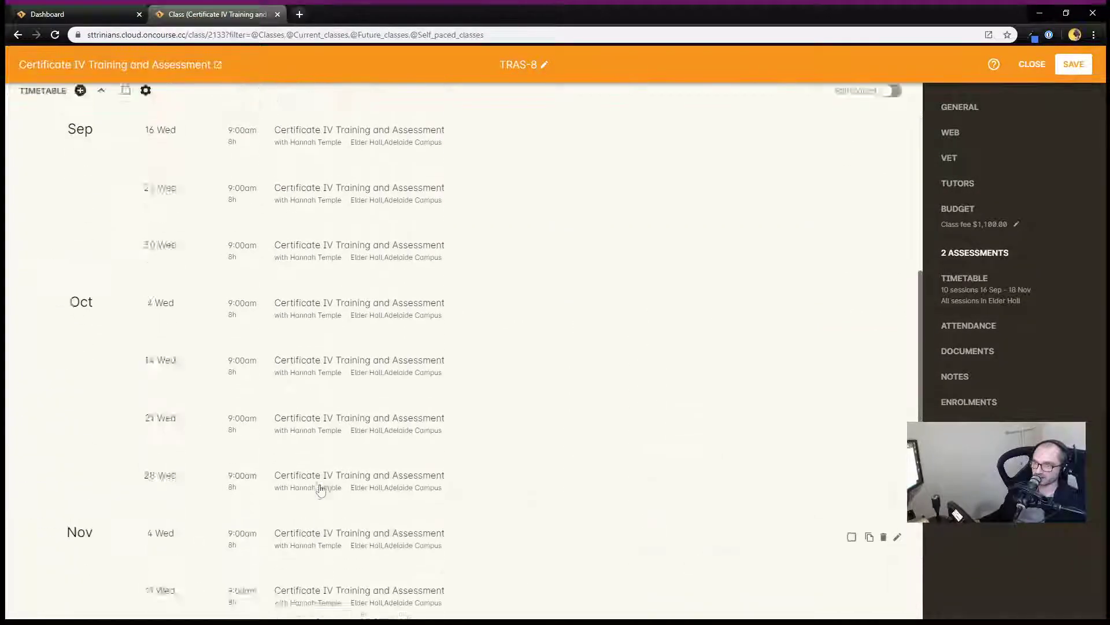
pyautogui.click(177, 227)
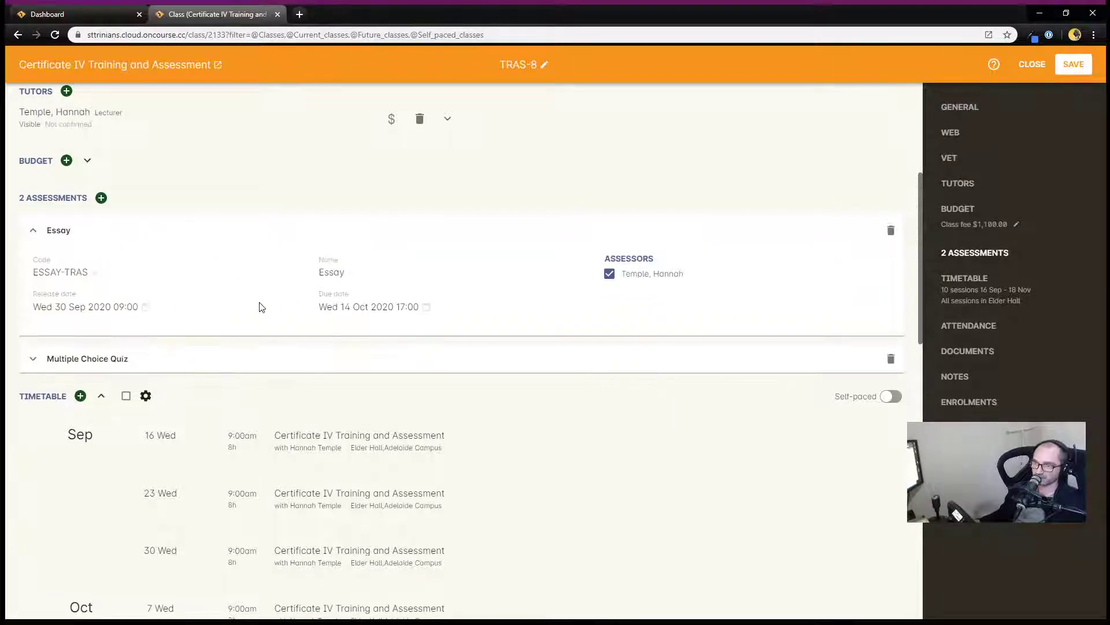
pyautogui.scroll(-13, 334, 459)
pyautogui.scroll(3, 362, 488)
pyautogui.scroll(-4, 474, 489)
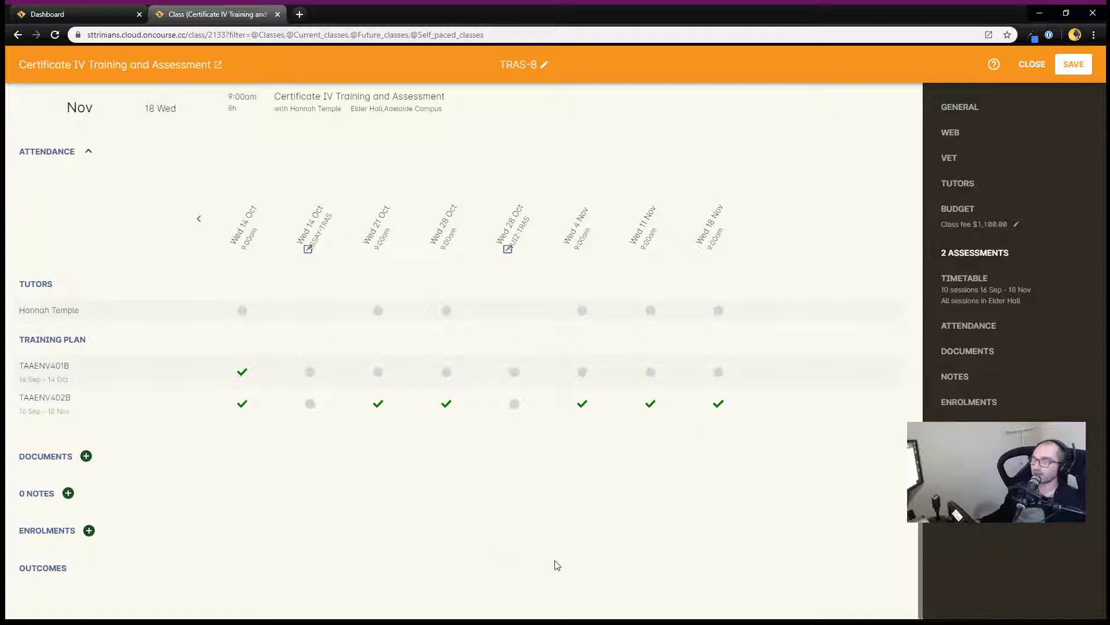
# Untick unit TAAENV402B for the training-plan sessions from 16 Sep through 14 Oct
pyautogui.click(194, 218)
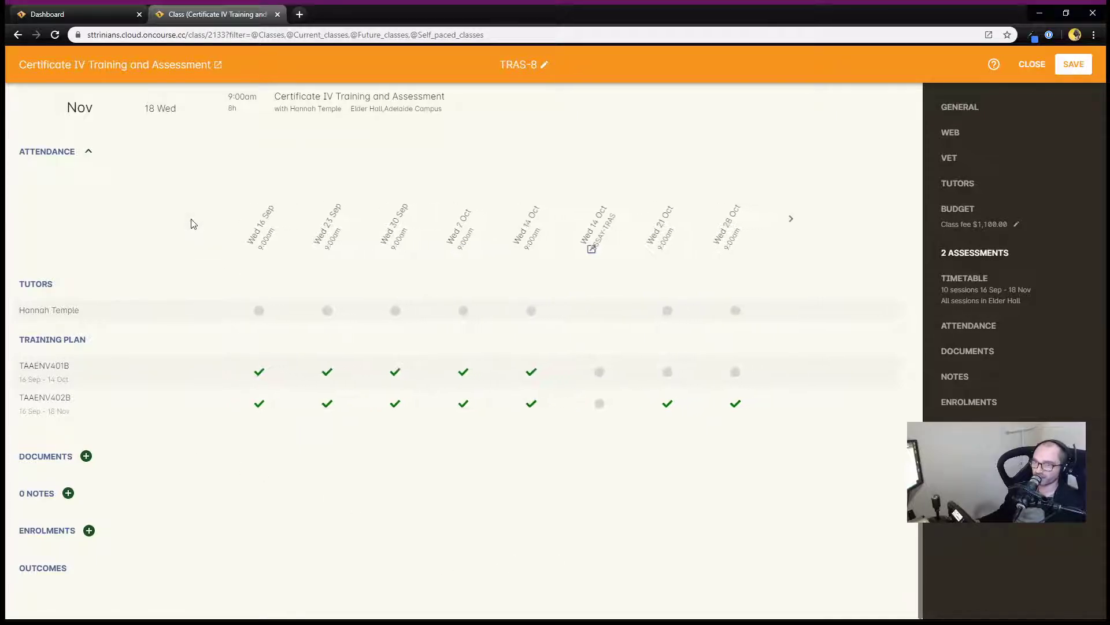
pyautogui.click(240, 408)
pyautogui.click(310, 405)
pyautogui.click(379, 406)
pyautogui.click(444, 404)
pyautogui.click(514, 404)
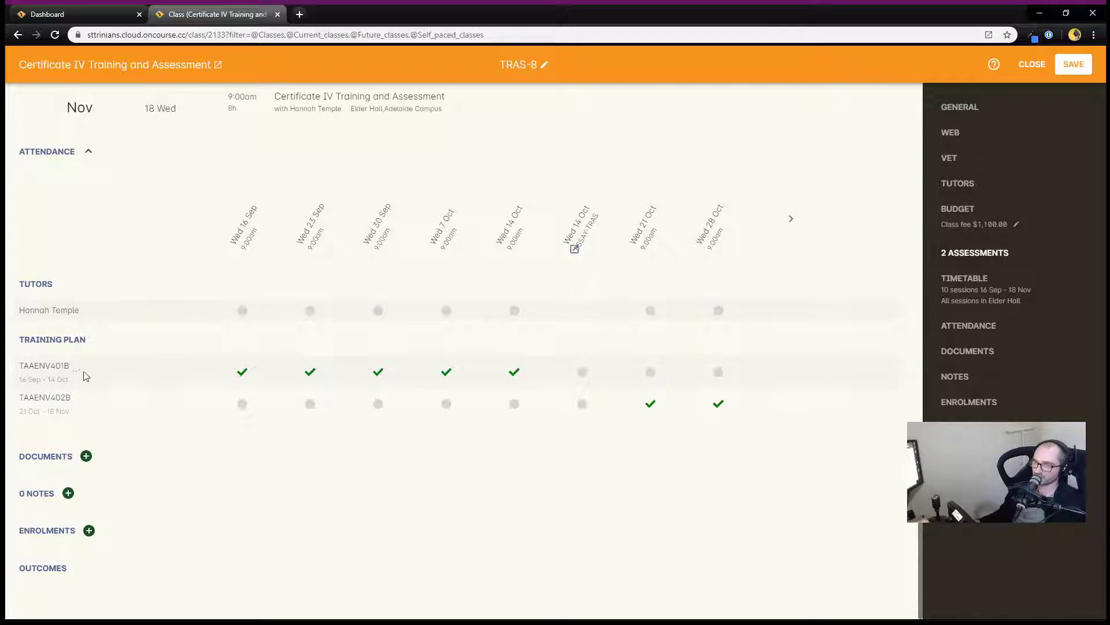
# Tick TAAENV401B for the 14 Oct Essay session and TAAENV402B for the 28 Oct Quiz session, then save the class
pyautogui.click(583, 373)
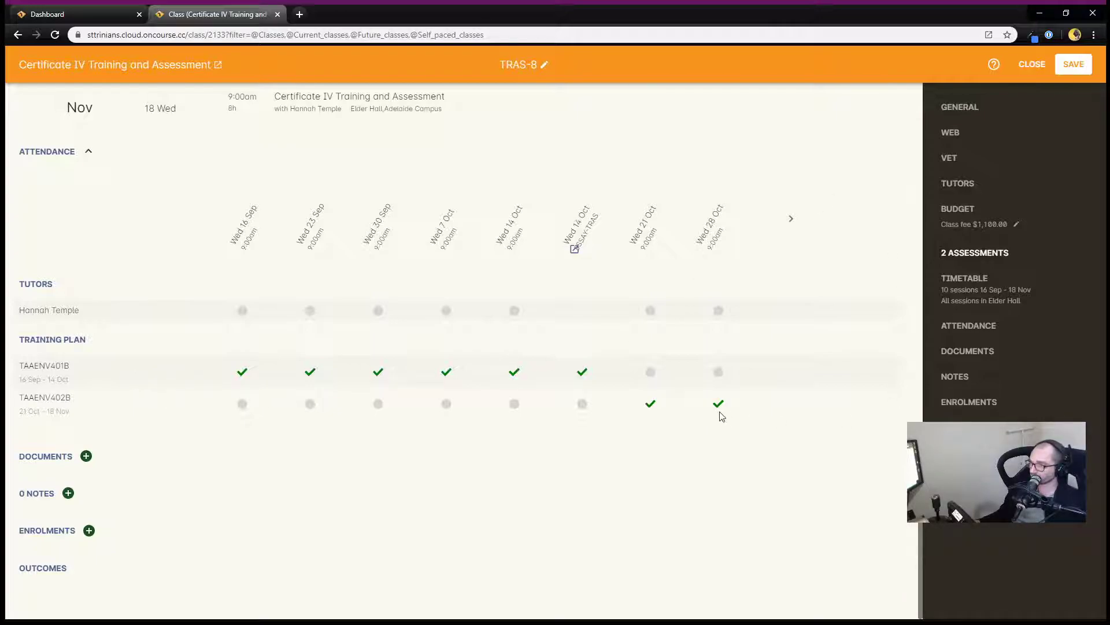
pyautogui.click(791, 224)
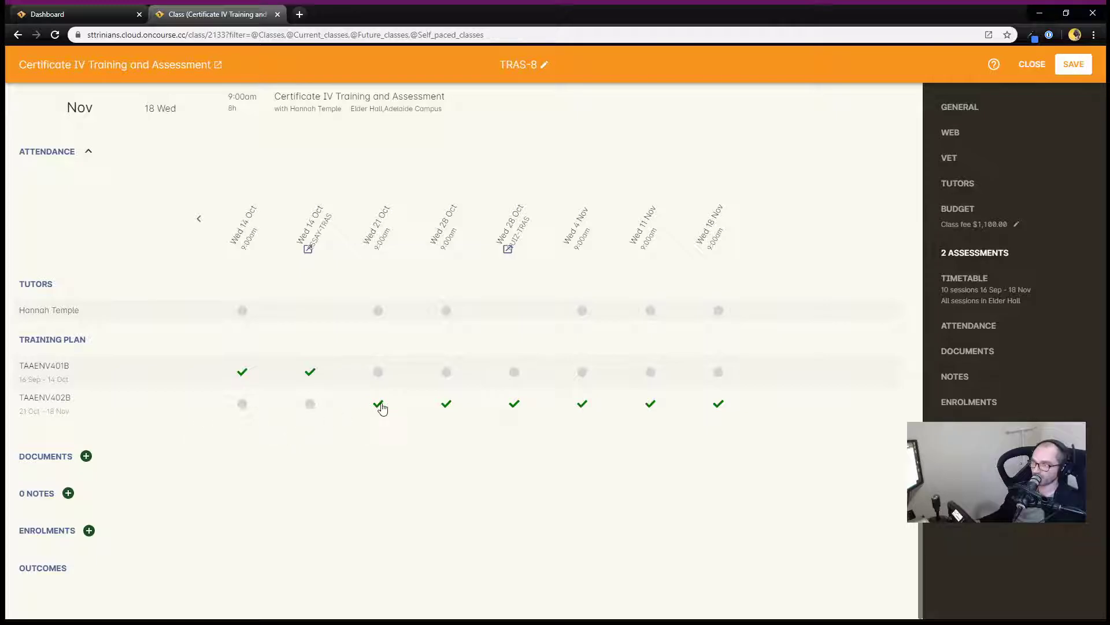
pyautogui.click(1073, 64)
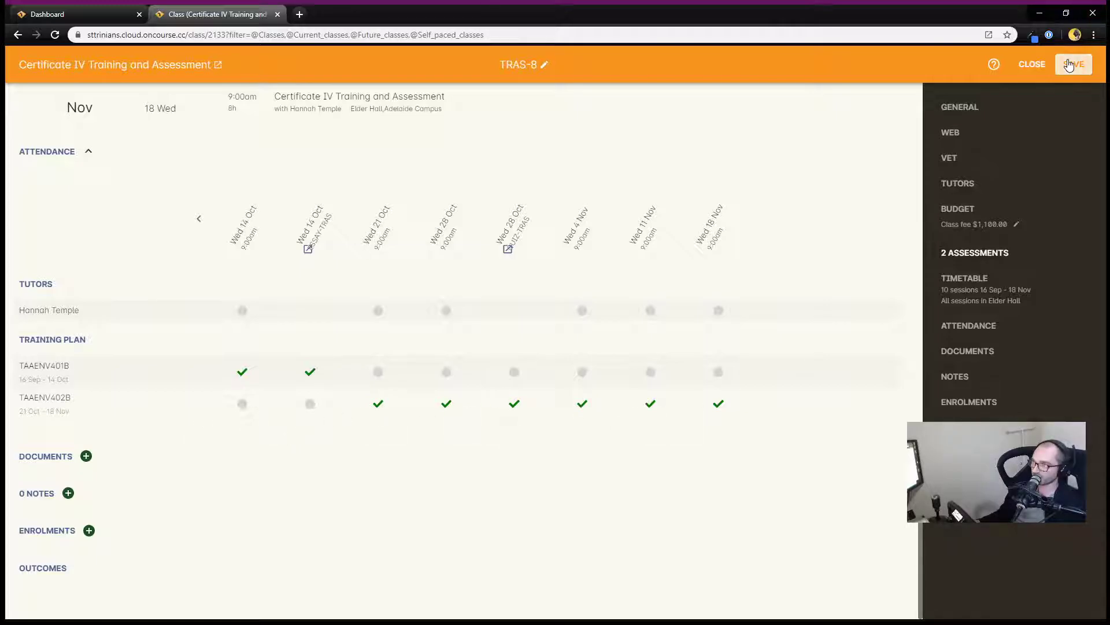
pyautogui.scroll(-5, 437, 424)
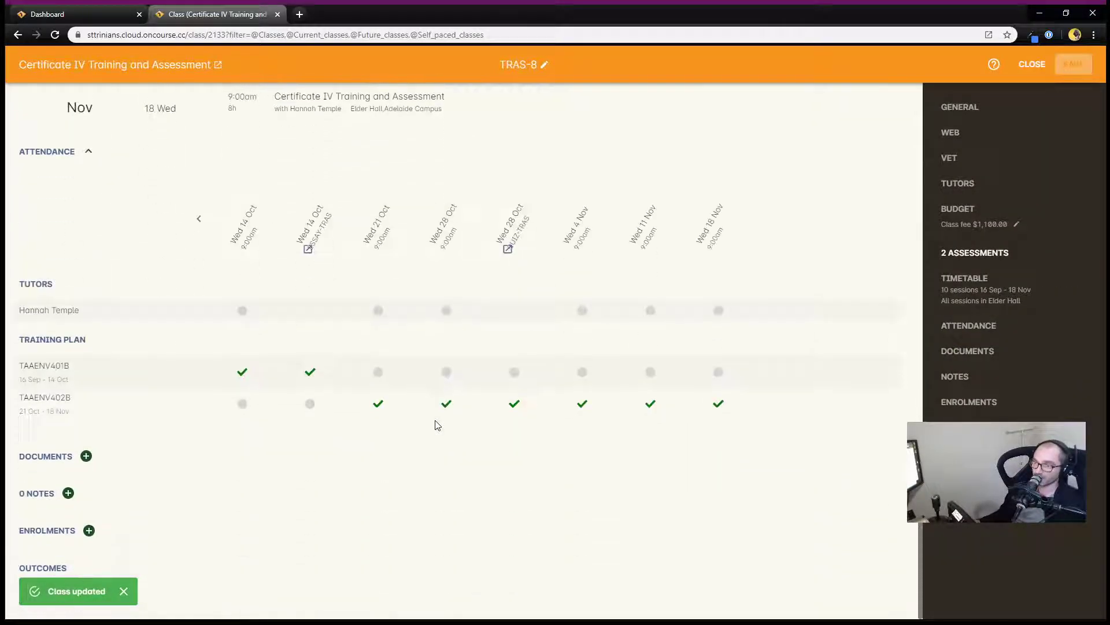